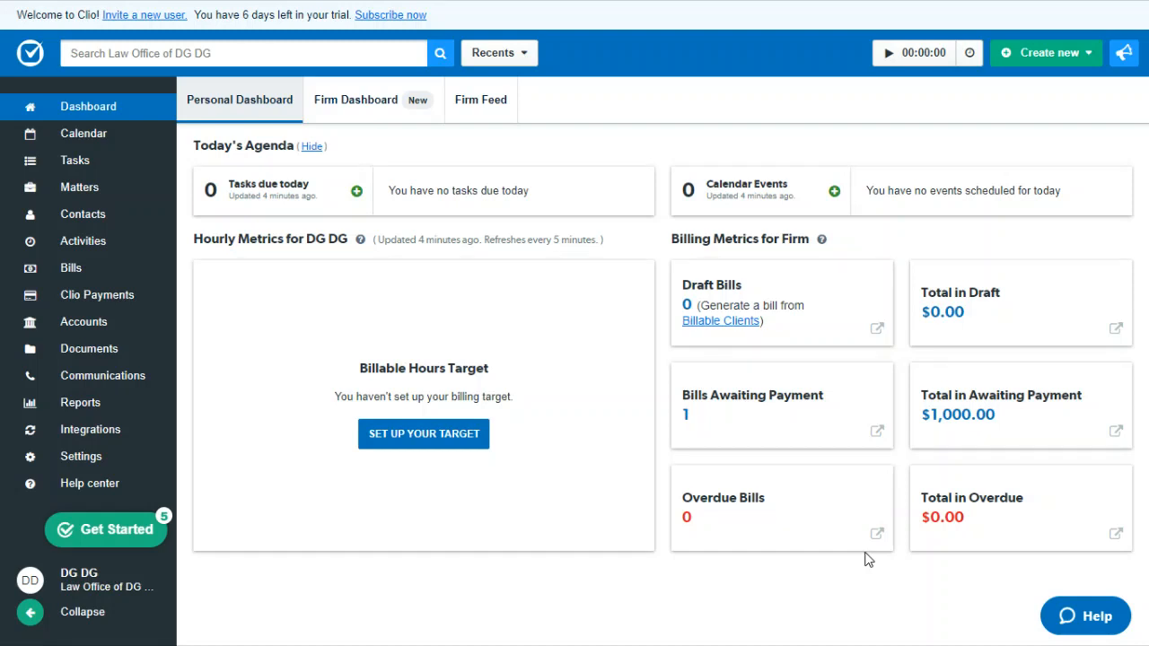
# Step: Look through the firm dashboard, the firm feed, the weekly calendar and the upcoming tasks page
pyautogui.click(372, 111)
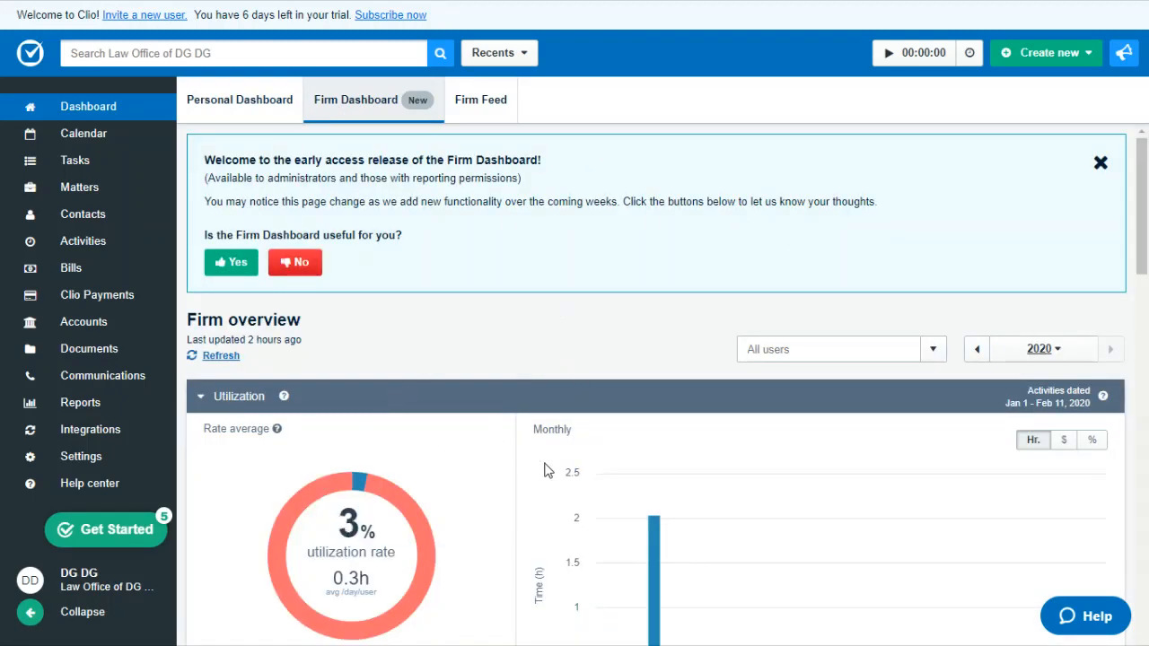
pyautogui.click(481, 103)
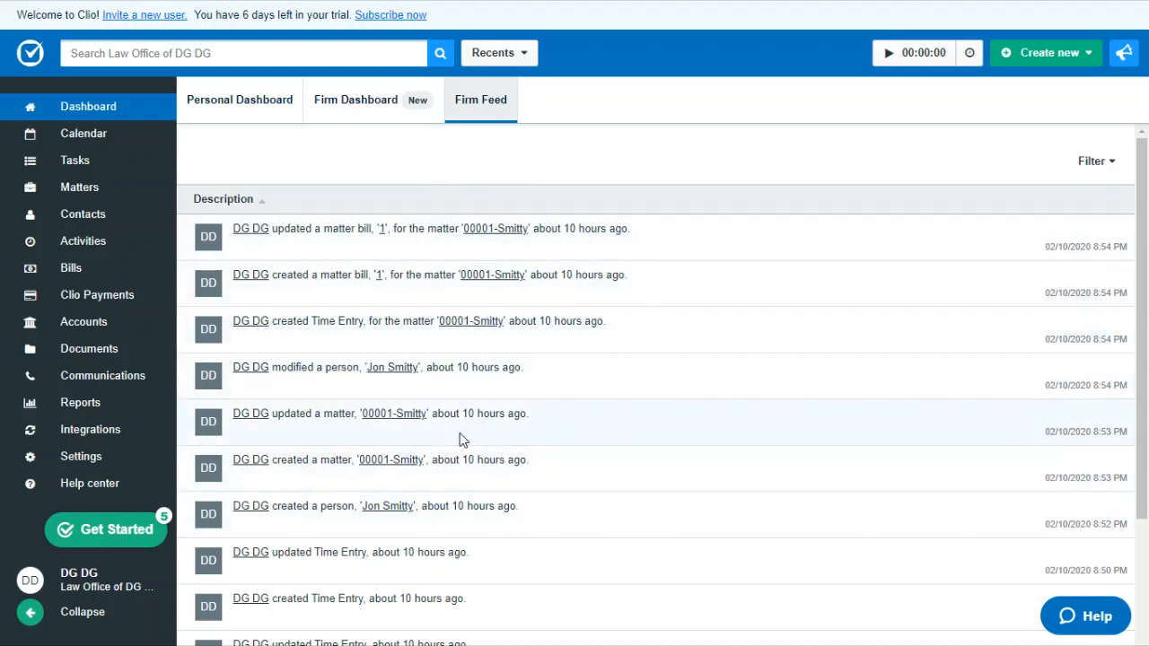
pyautogui.click(70, 139)
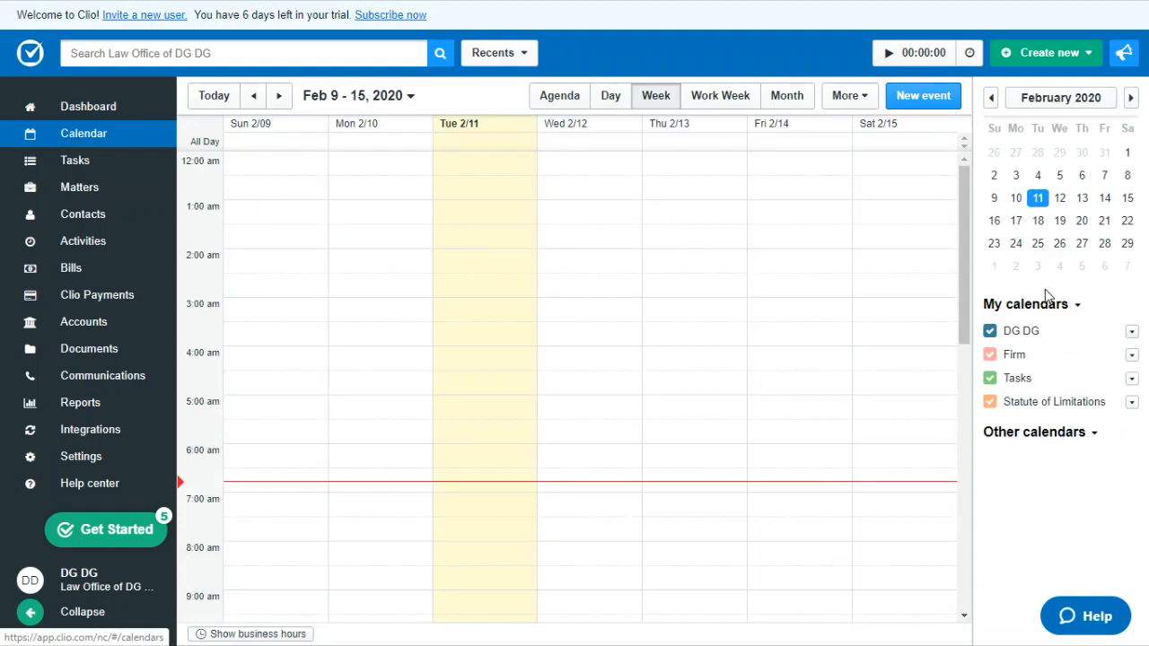
pyautogui.click(79, 169)
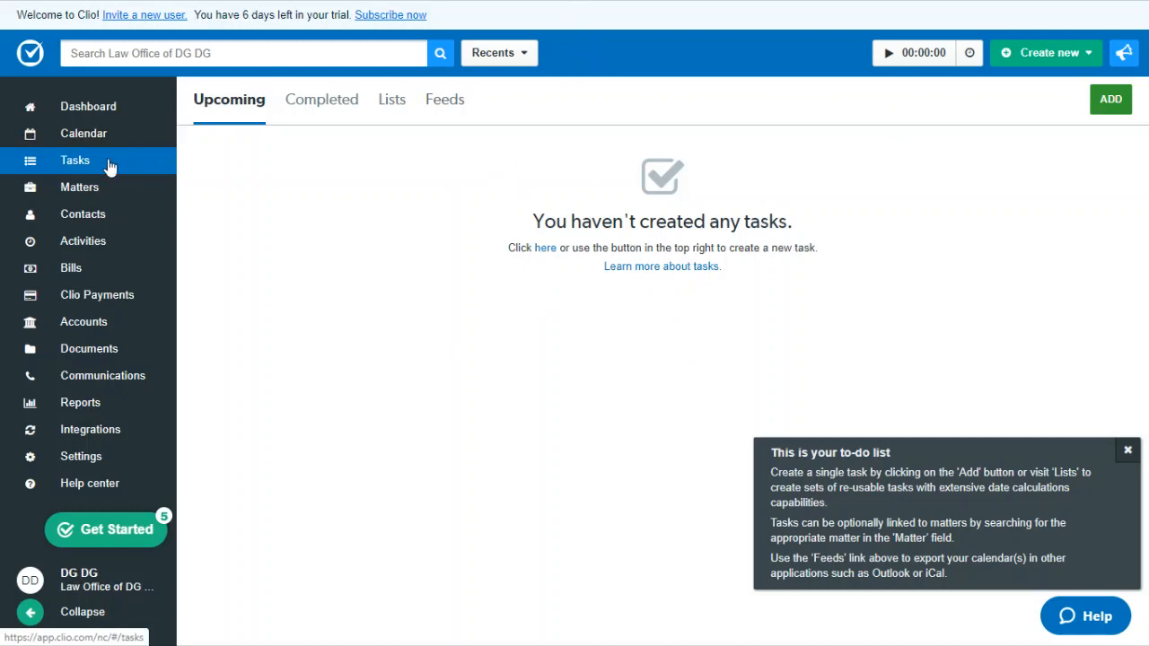
# Step: Review the open matters list and its row actions, and look over the contacts, activities and bills lists
pyautogui.click(72, 197)
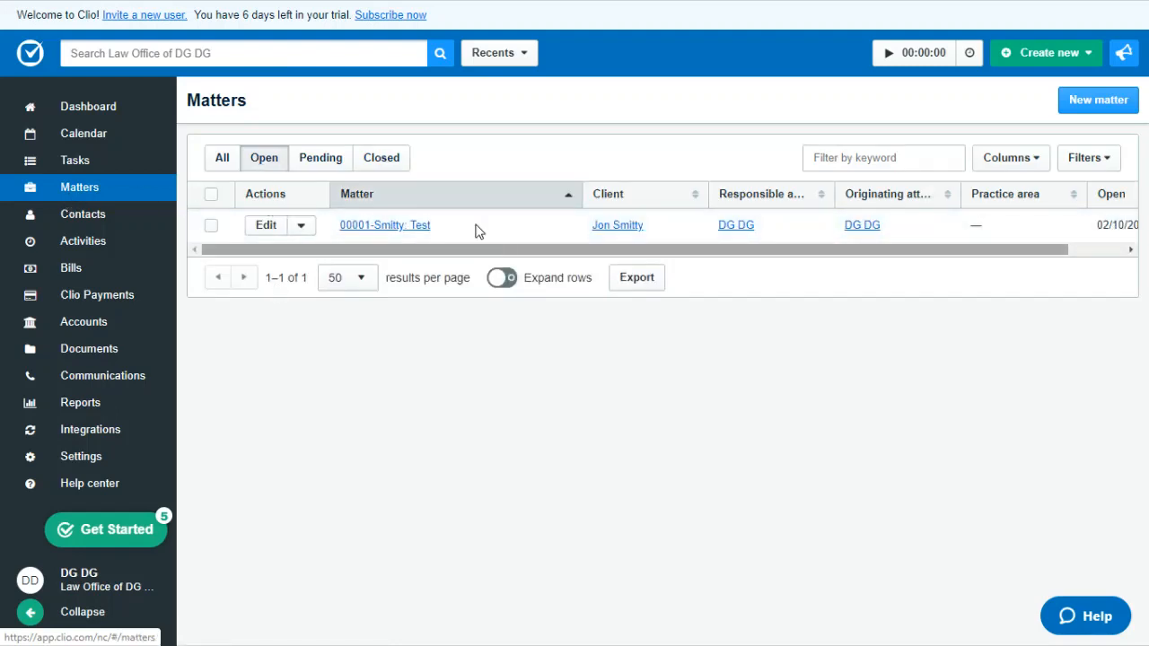
pyautogui.click(301, 228)
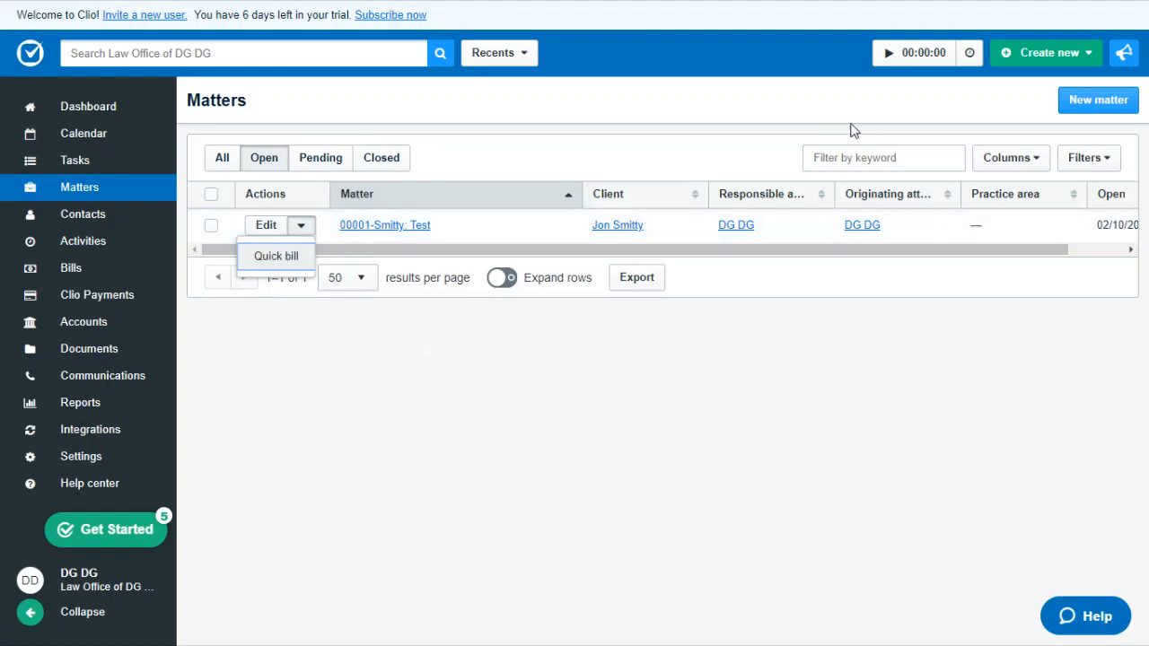
pyautogui.click(867, 157)
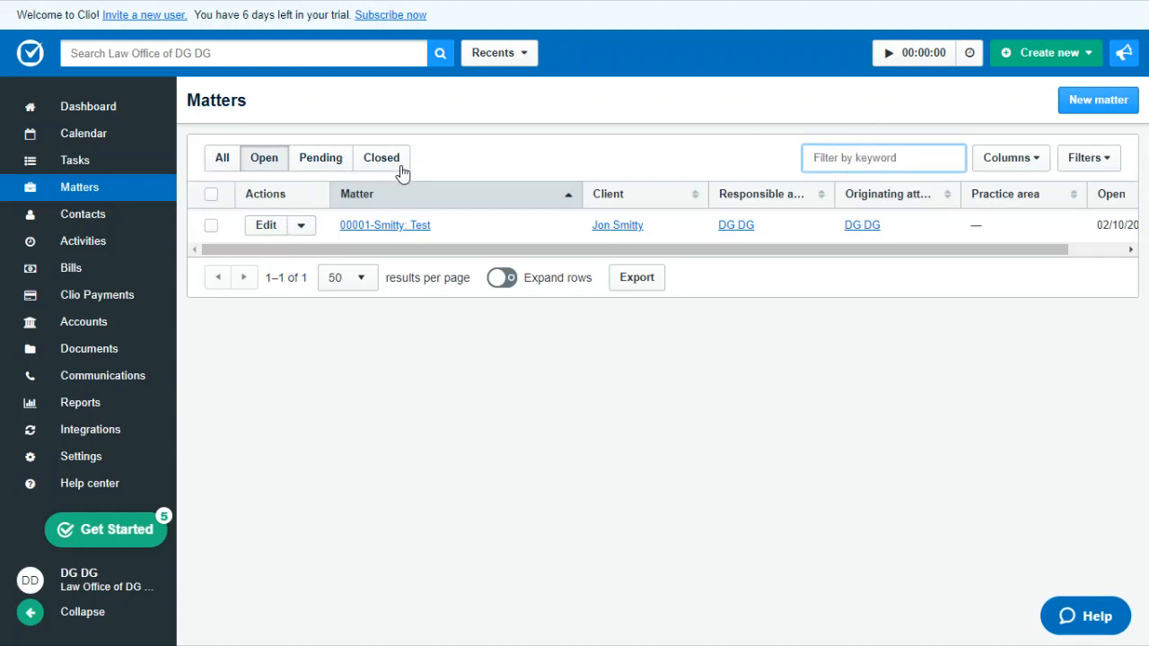
pyautogui.click(77, 223)
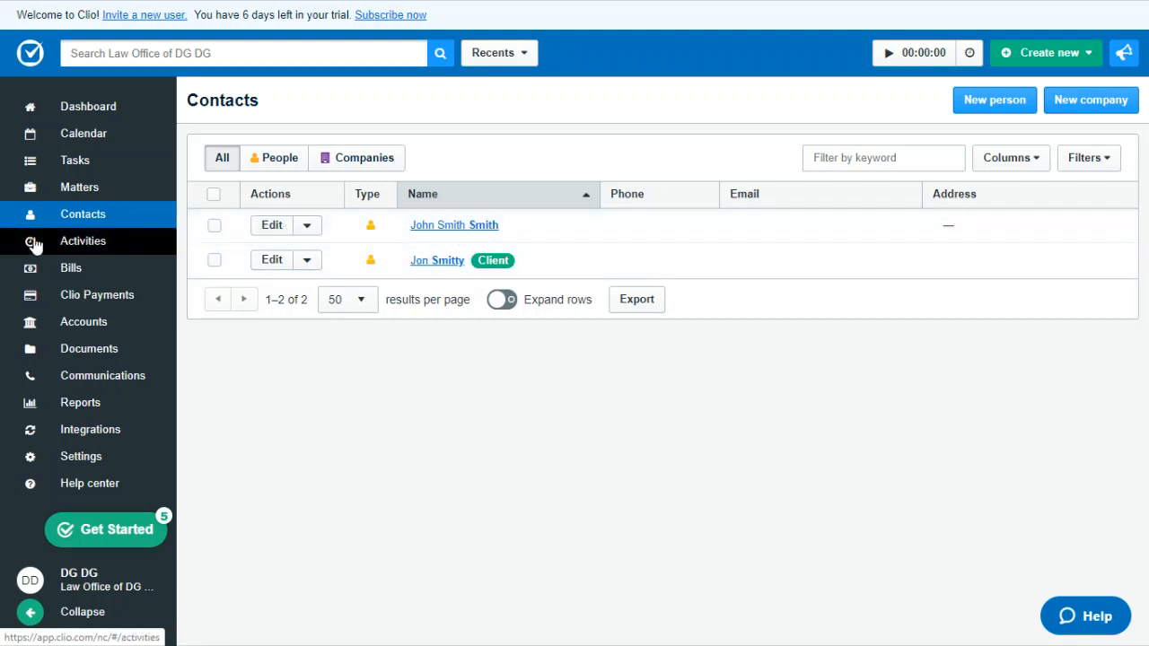
pyautogui.click(90, 250)
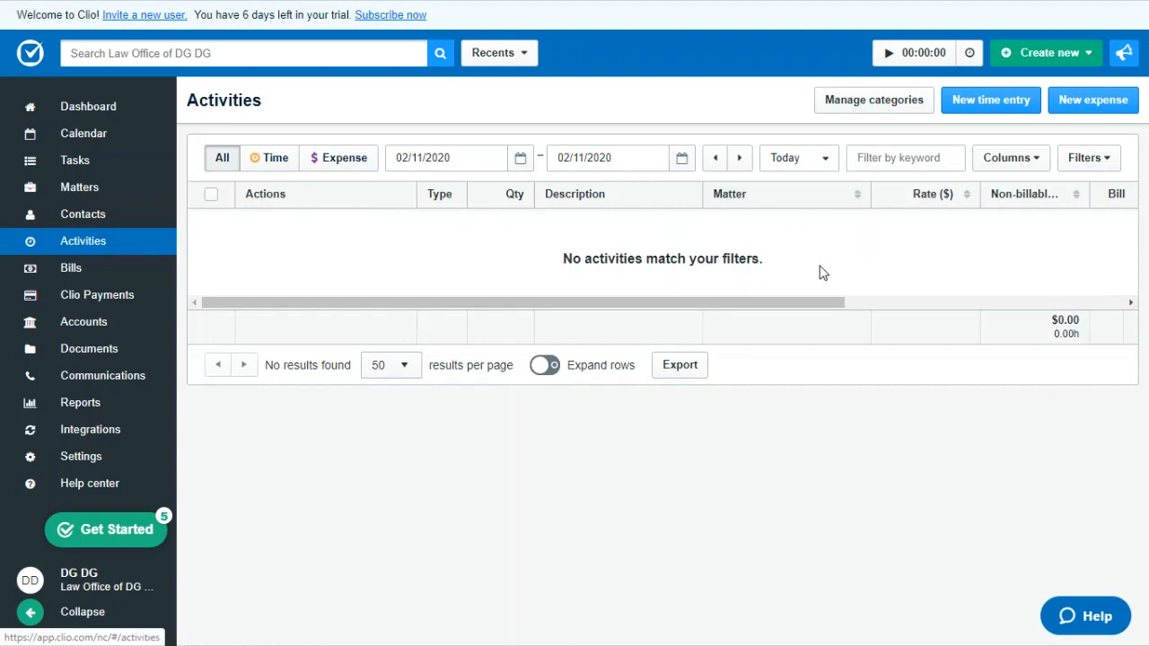
pyautogui.click(70, 272)
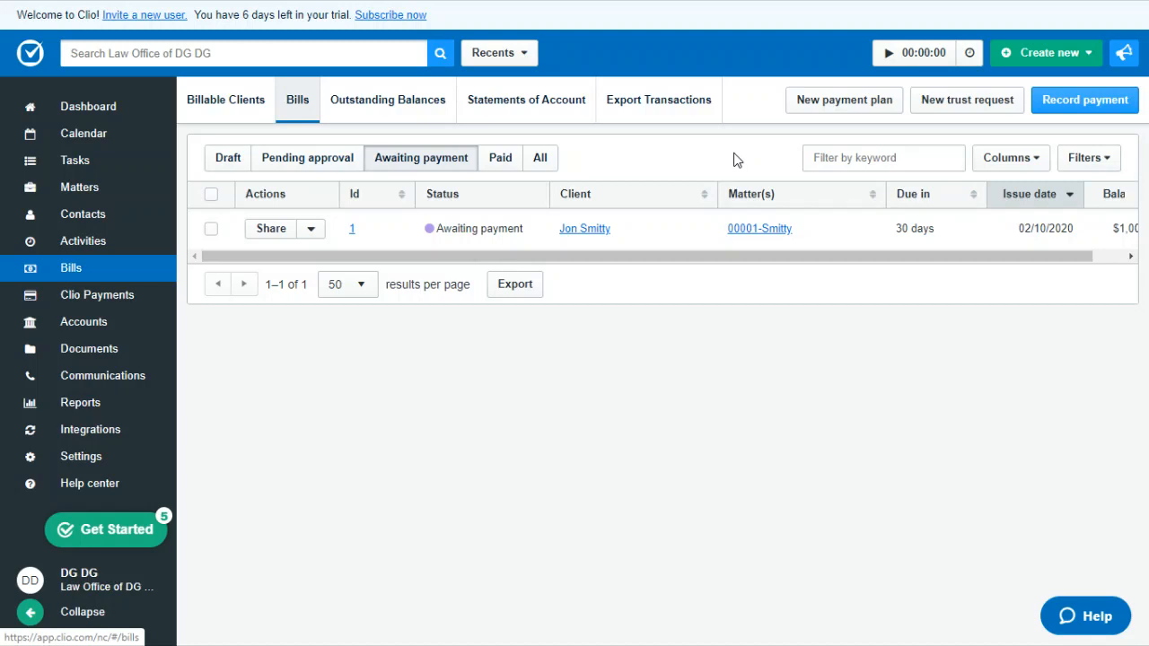
# Step: Run the timer for a few seconds to produce a time entry and enter "test" as its description
pyautogui.click(891, 58)
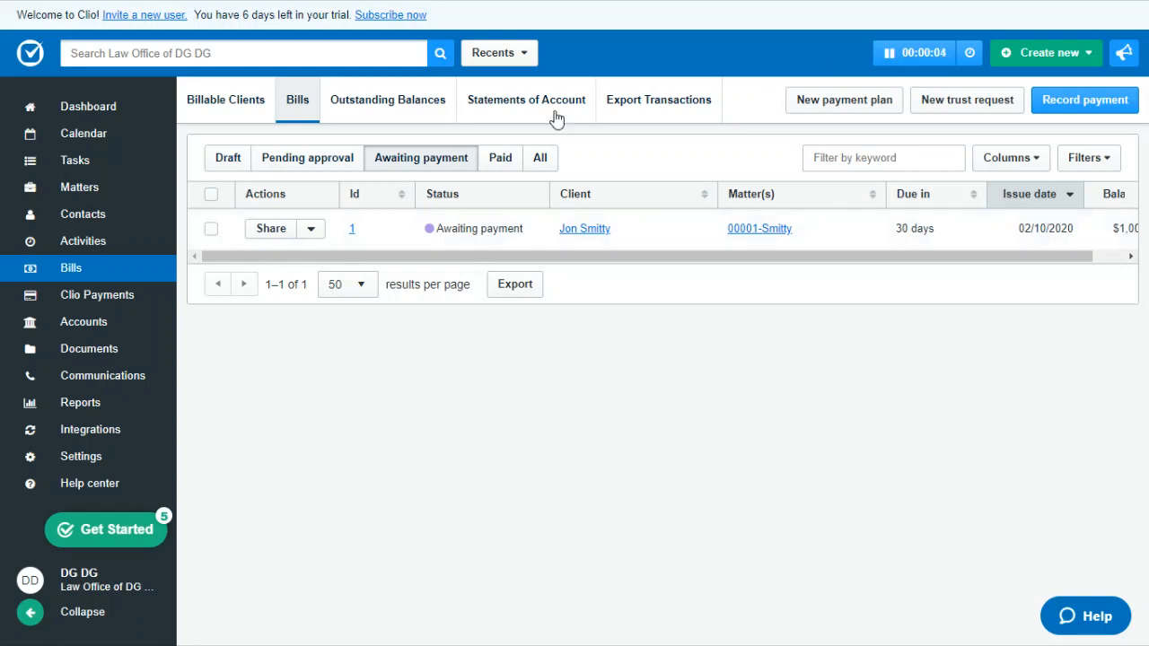
pyautogui.click(901, 53)
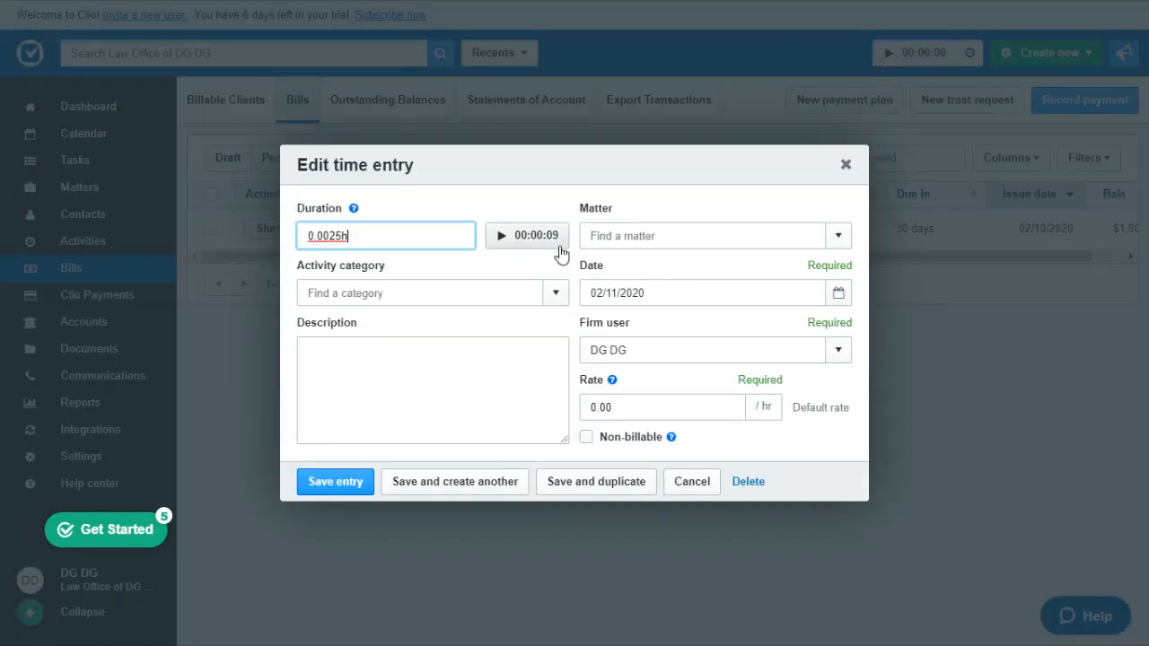
pyautogui.click(561, 301)
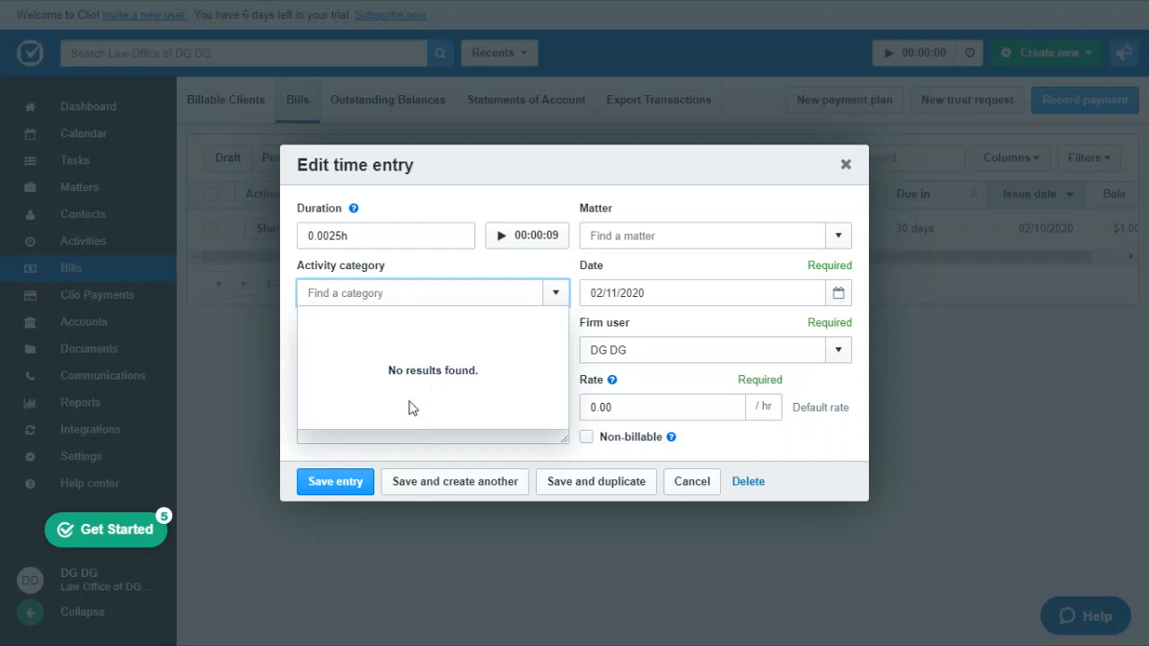
pyautogui.click(453, 437)
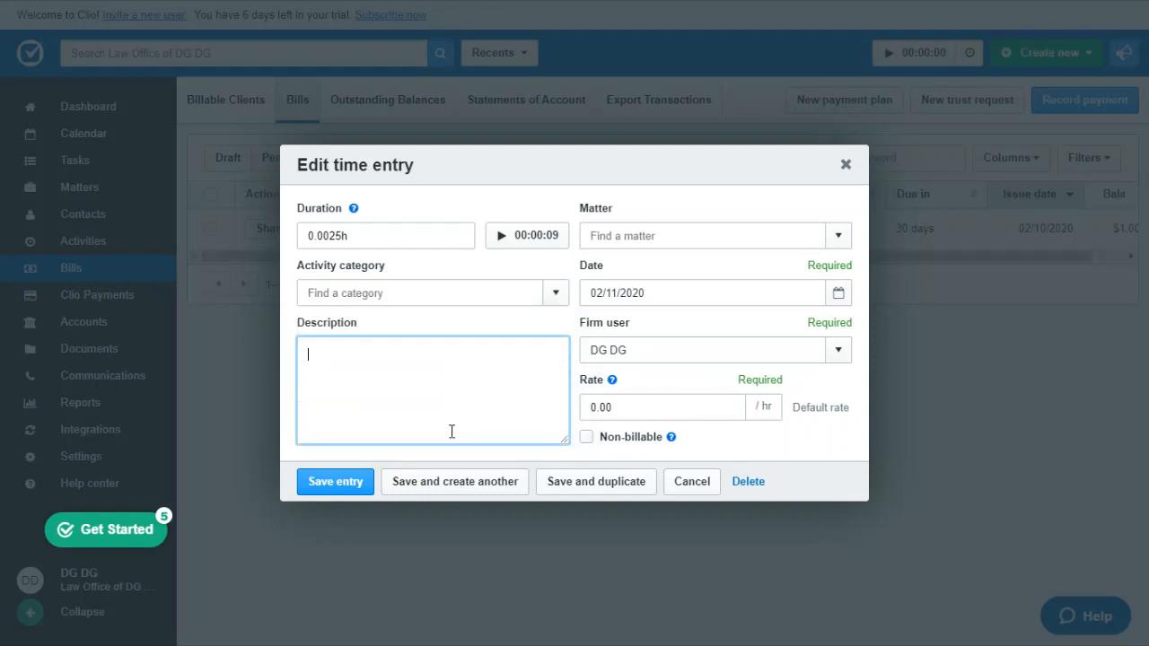
pyautogui.write('teset')
pyautogui.press('BackSpace')
pyautogui.press('BackSpace')
# Step: Assign the time entry to the existing Test matter, set its rate to 500 per hour, and save the entry
pyautogui.click(839, 236)
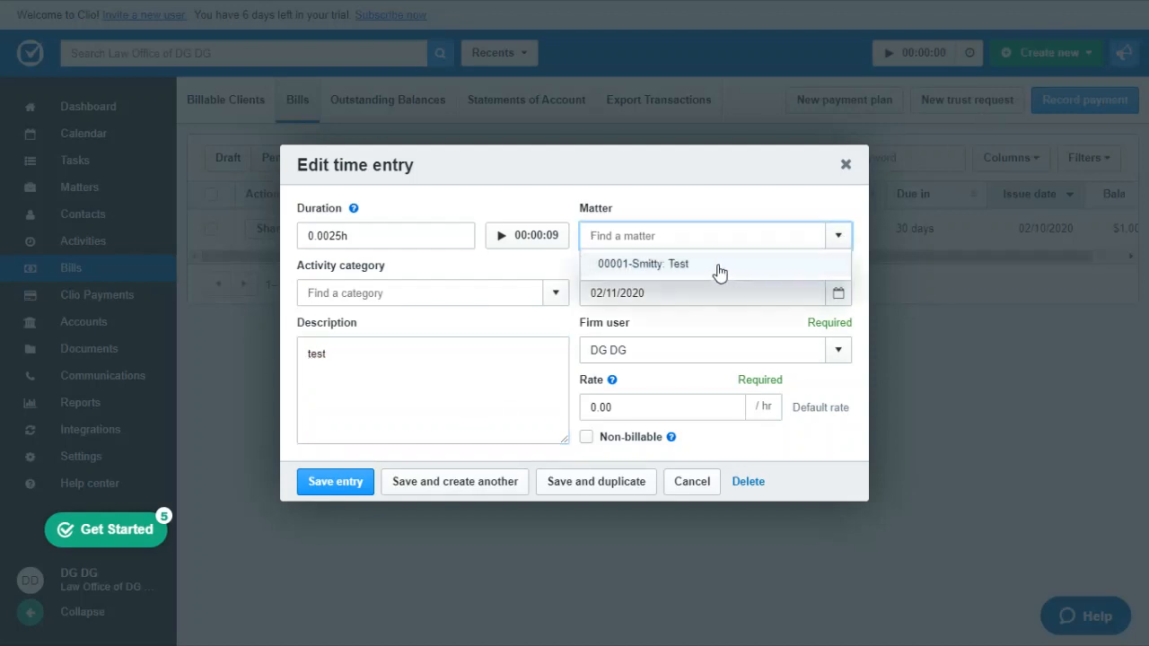
pyautogui.click(718, 269)
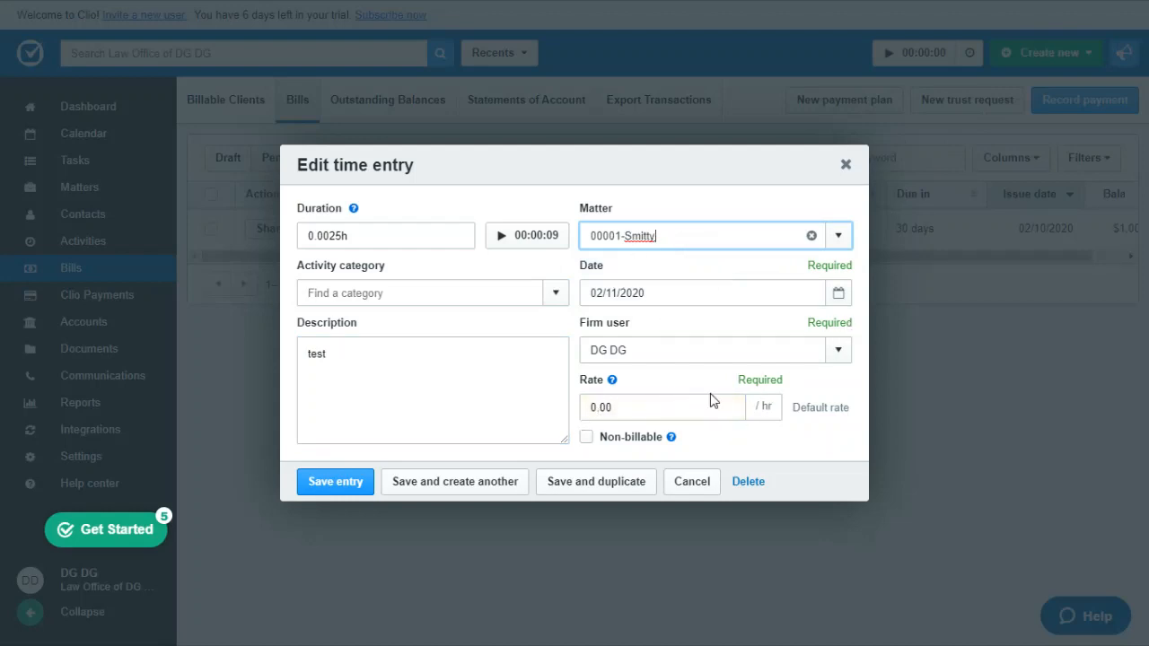
pyautogui.click(644, 407)
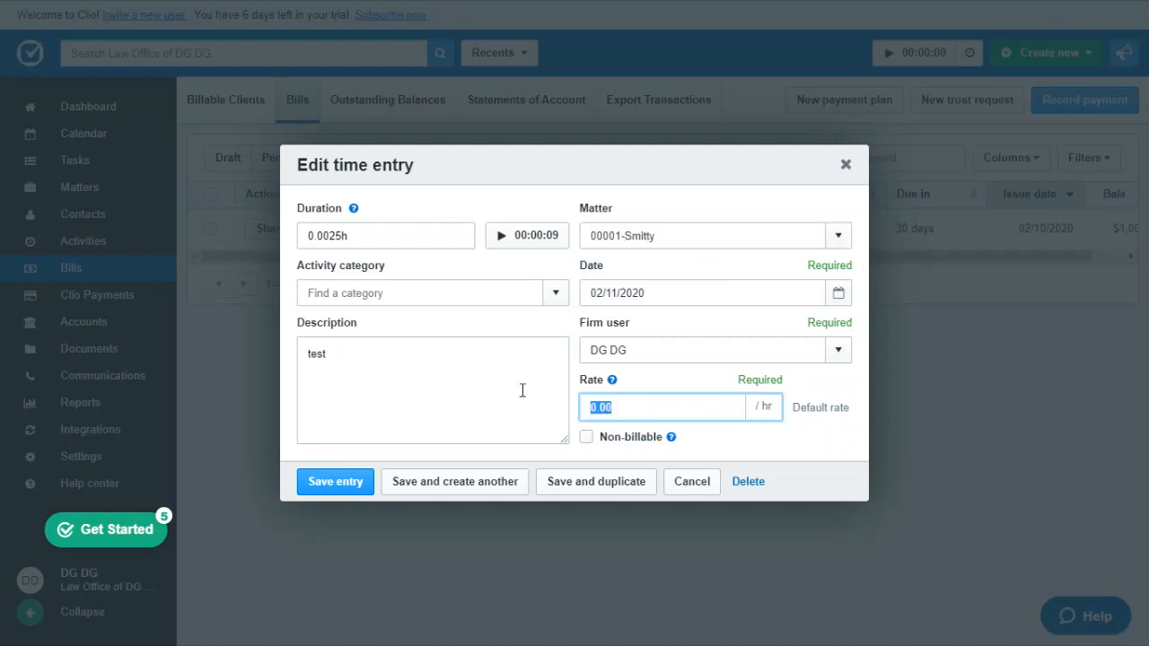
pyautogui.write('500')
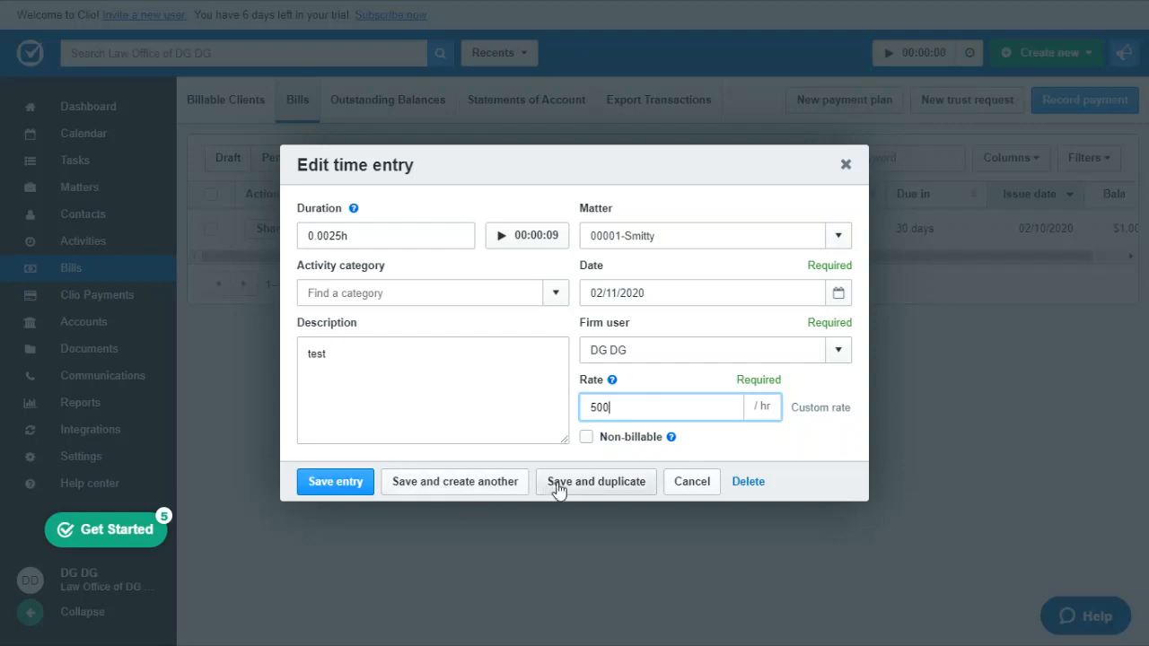
pyautogui.click(334, 485)
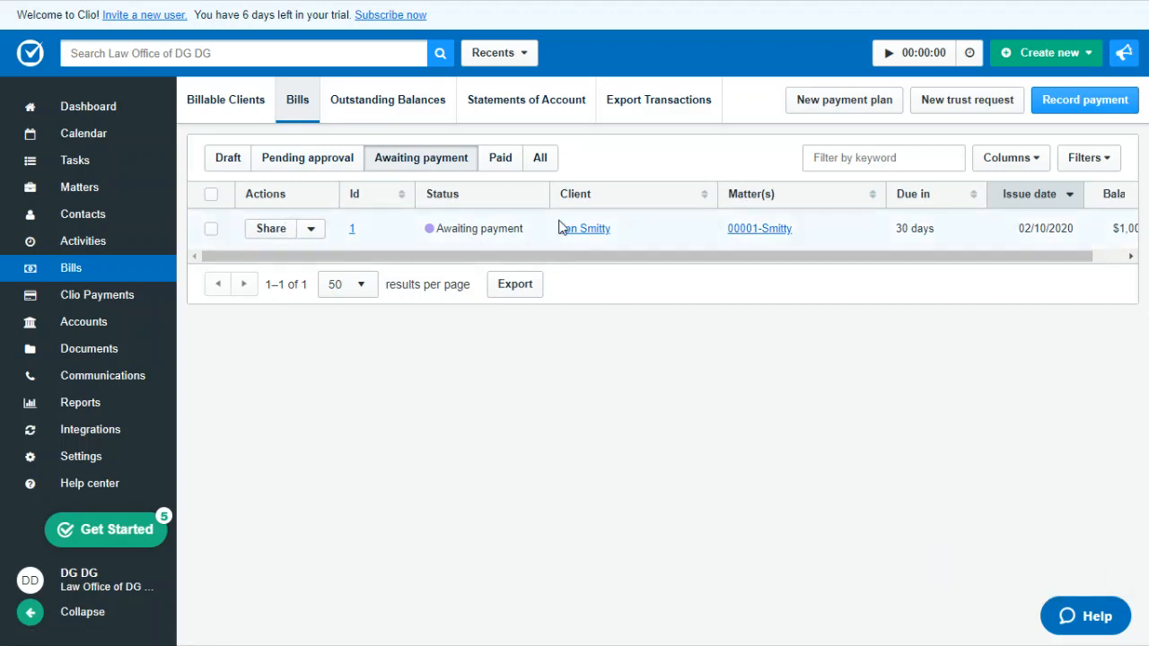
# Step: Open the matter linked to the bill awaiting payment and review its bills and activities
pyautogui.click(763, 232)
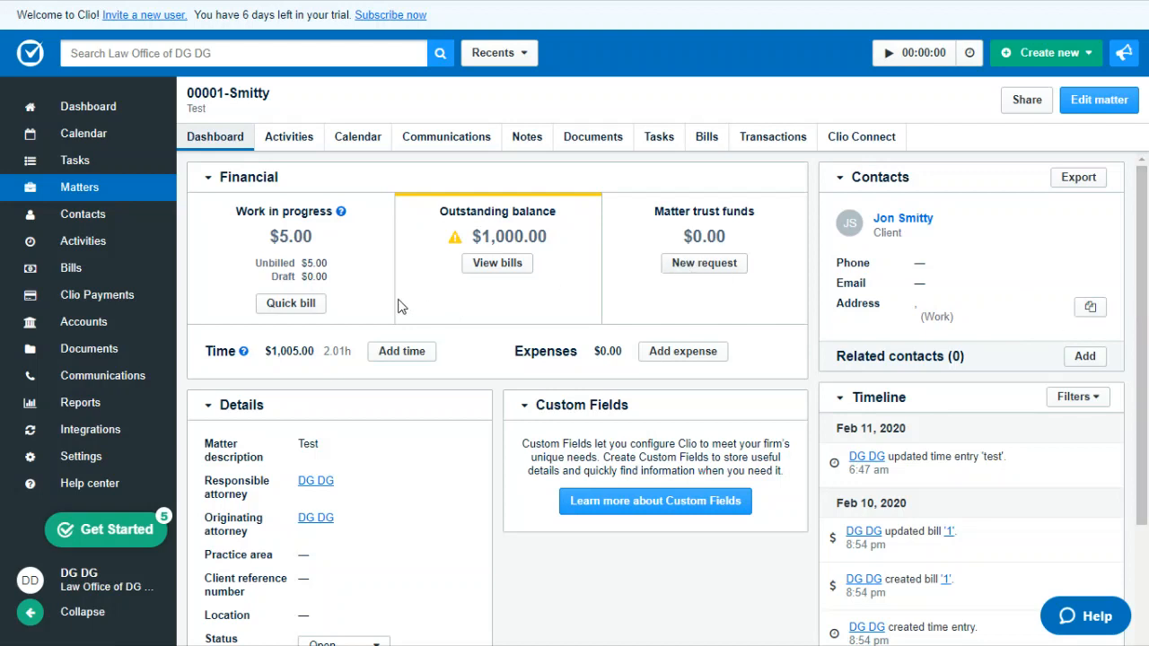
pyautogui.click(706, 144)
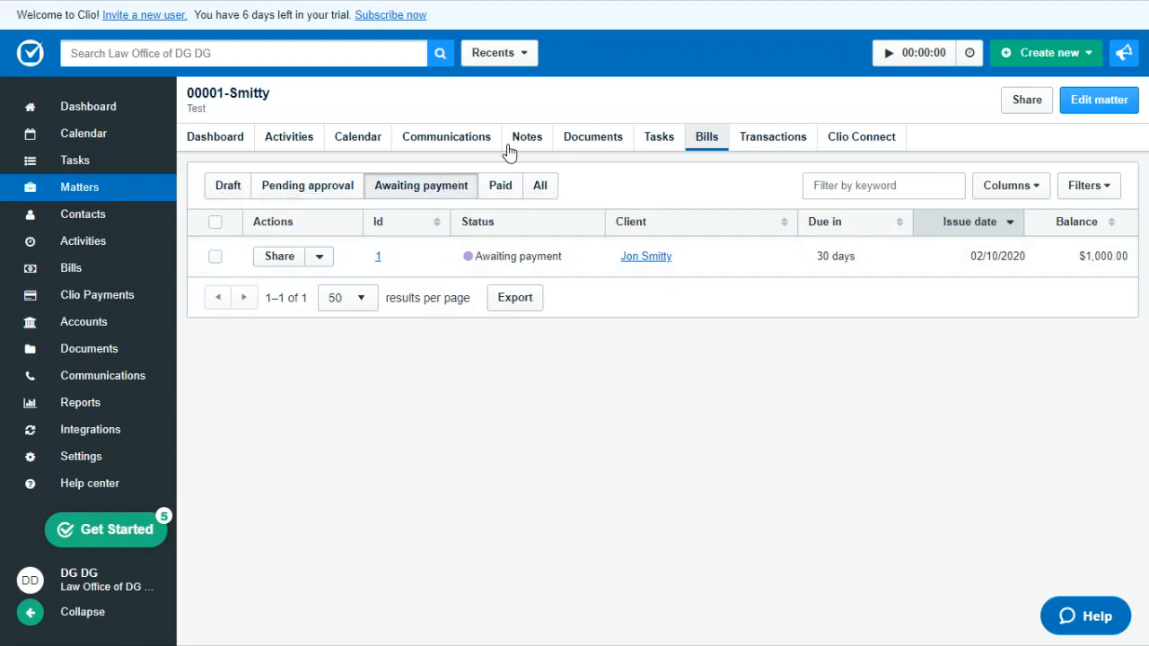
pyautogui.click(289, 139)
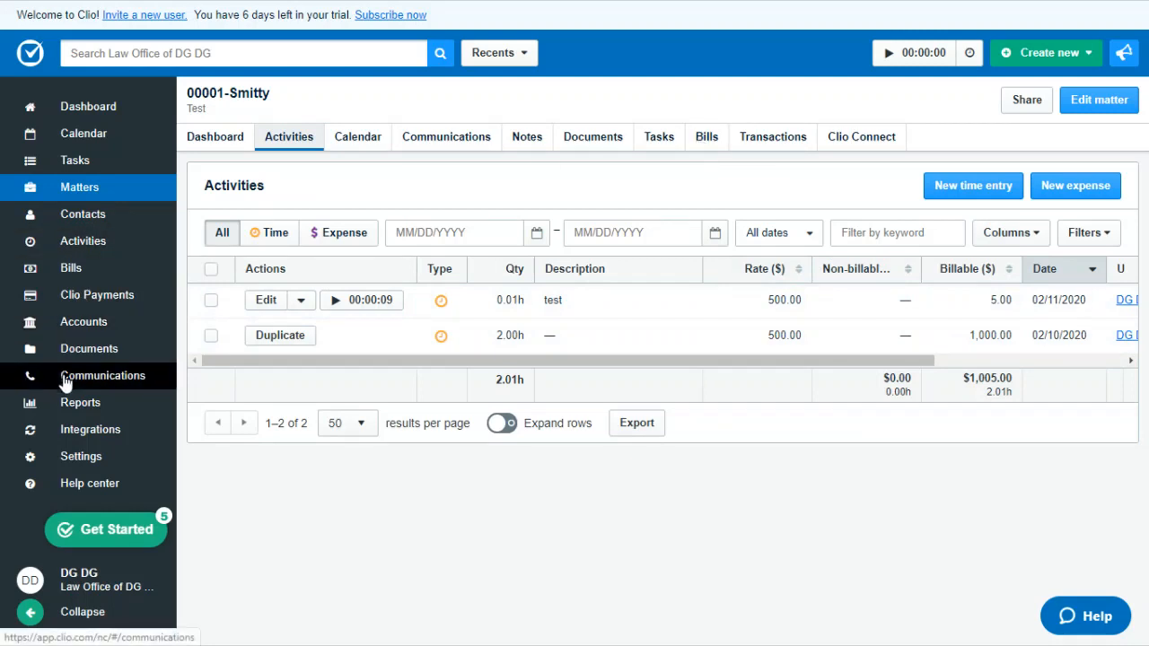
# Step: Start the guided Create a contact task from the getting-started checklist and open a new person contact form
pyautogui.click(127, 538)
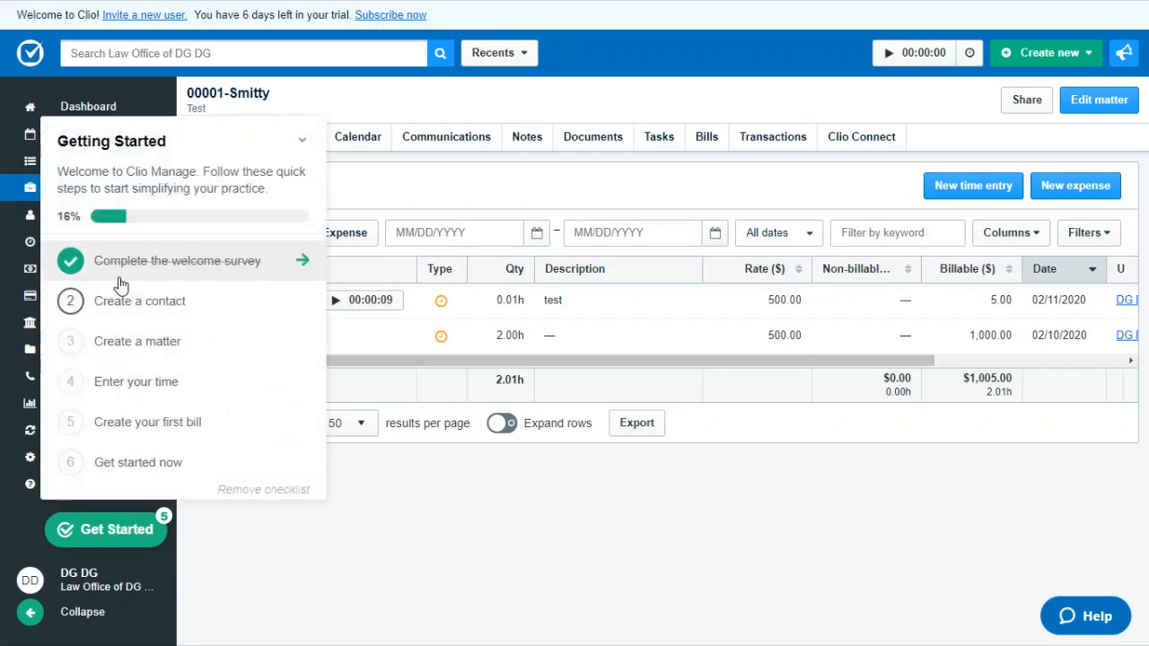
pyautogui.click(303, 303)
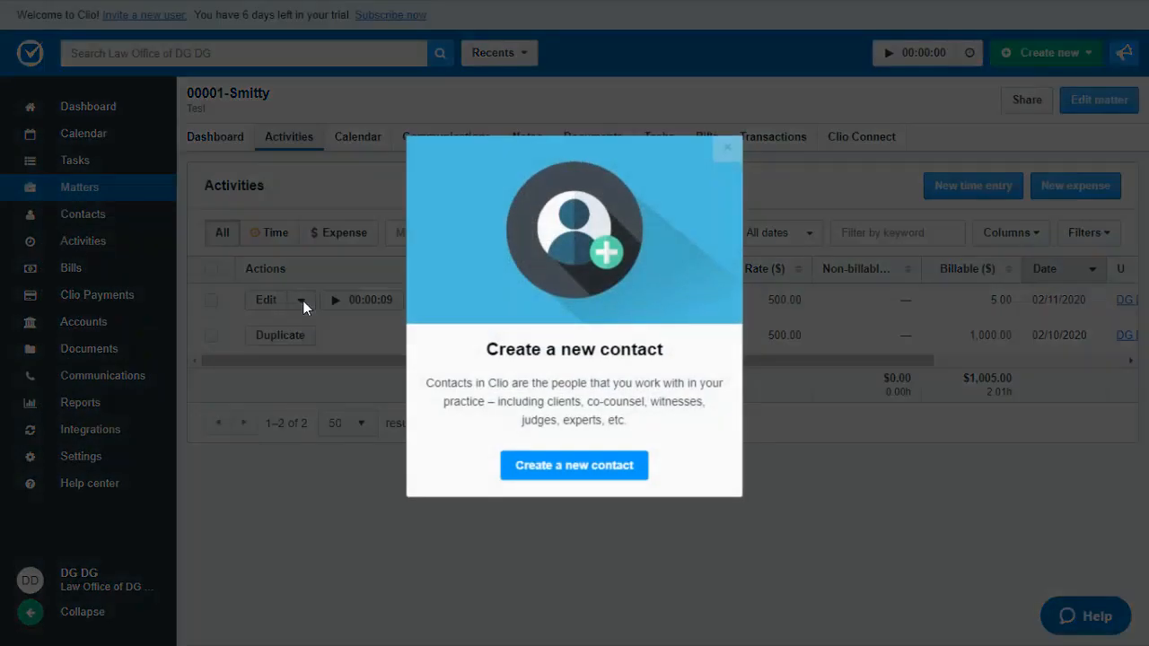
pyautogui.click(567, 466)
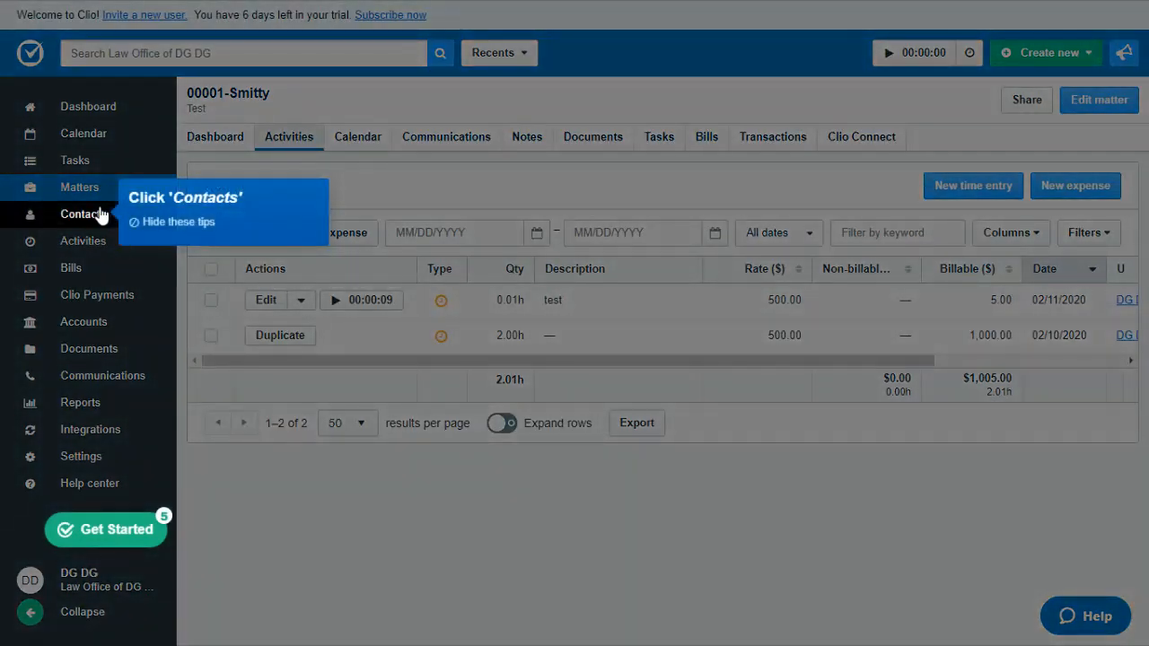
pyautogui.click(90, 213)
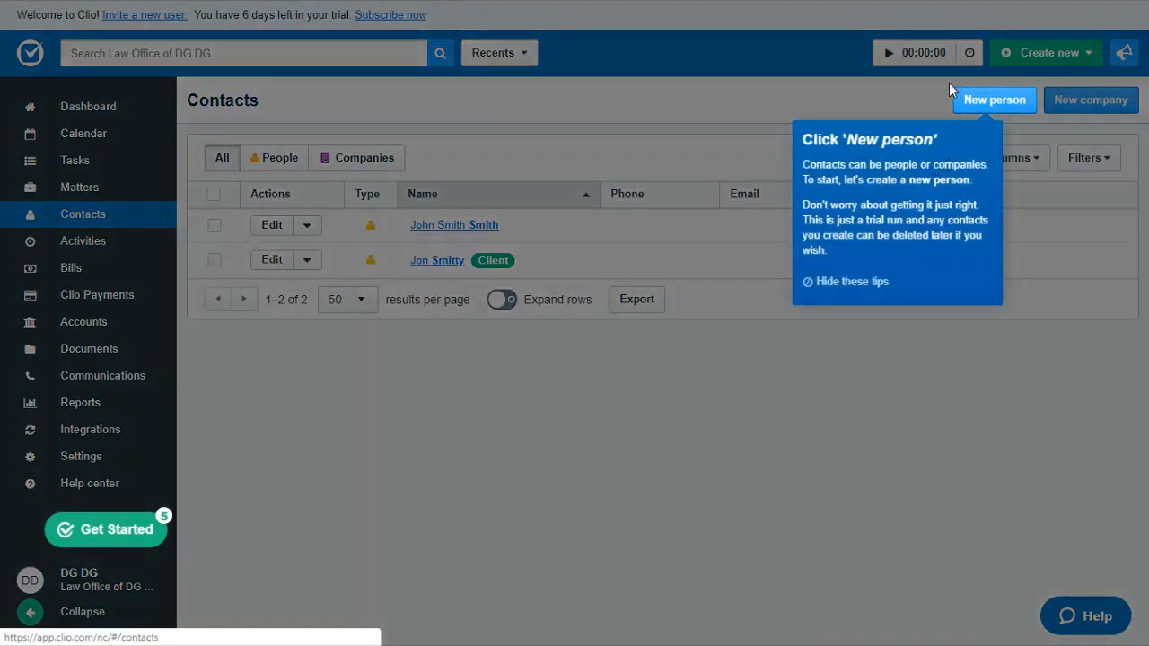
pyautogui.click(996, 102)
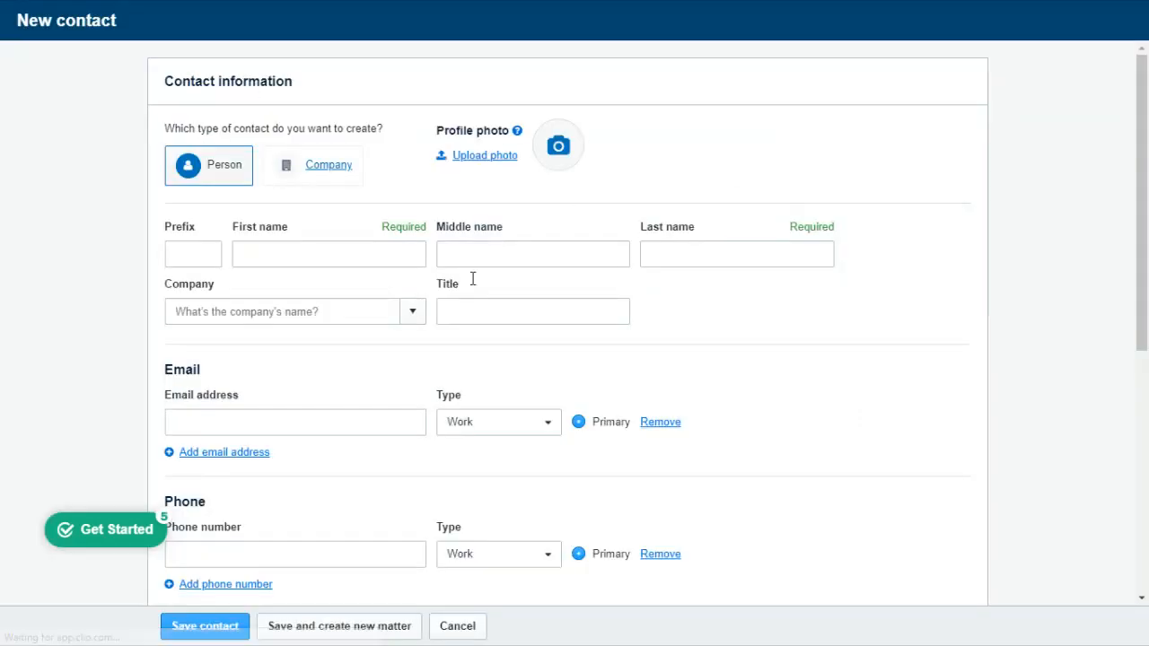
# Step: Fill in the new contact's first and last name, leave the email address blank, and hide the guided tips
pyautogui.click(320, 250)
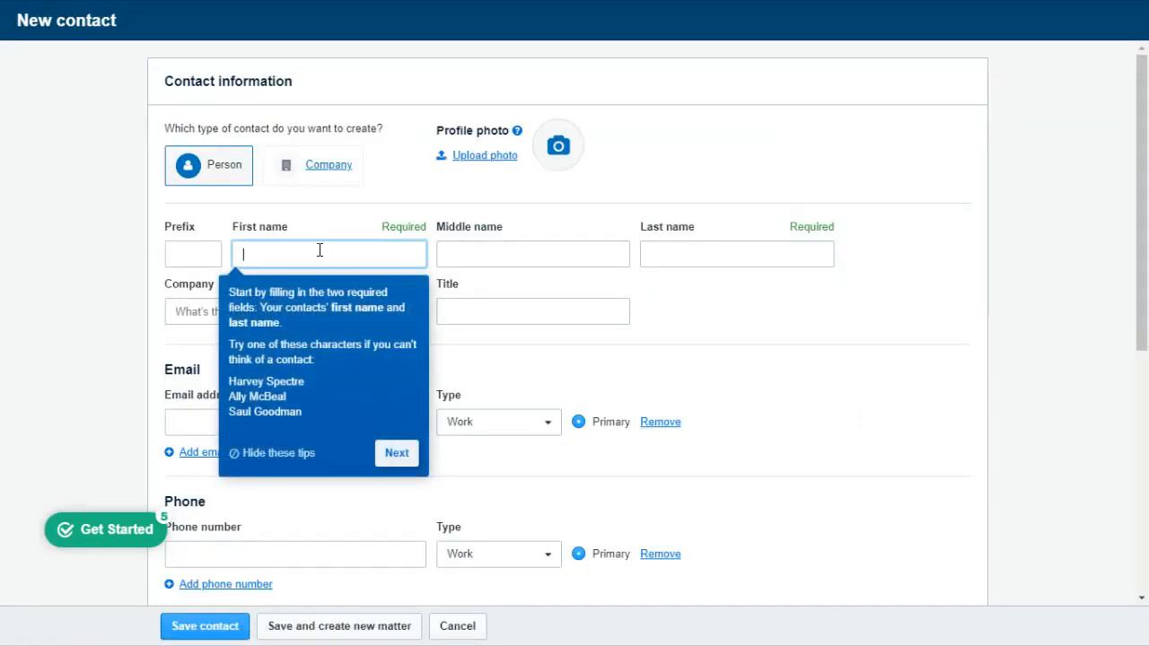
pyautogui.write('Johnny')
pyautogui.press('Tab')
pyautogui.press('Tab')
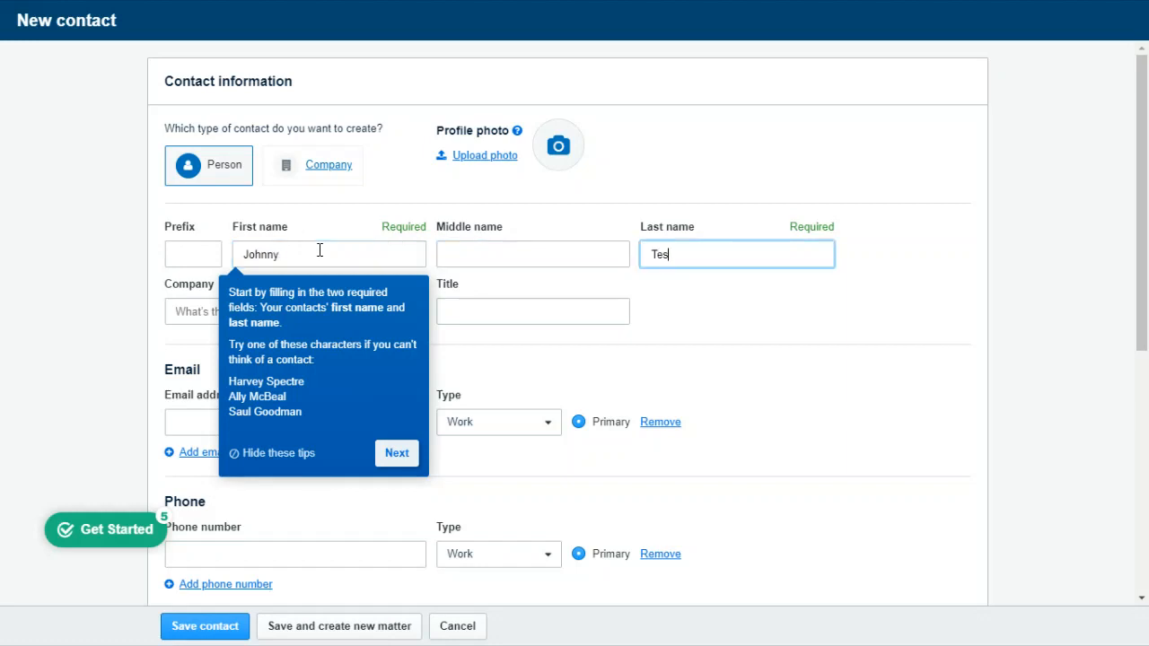
pyautogui.click(397, 453)
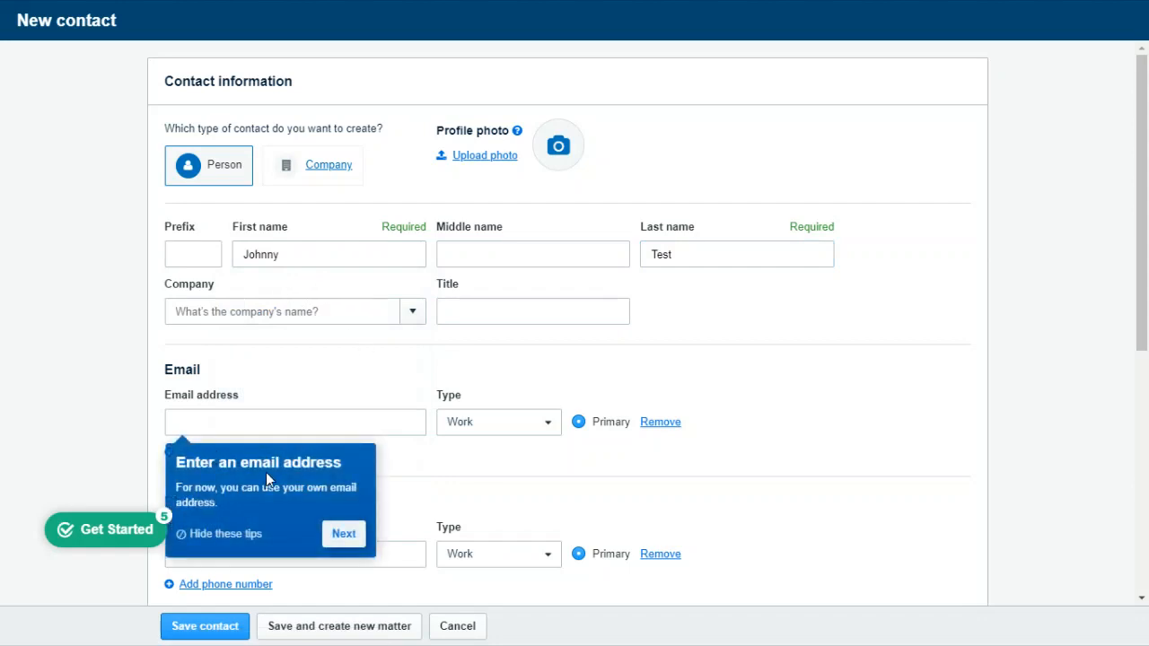
pyautogui.click(253, 415)
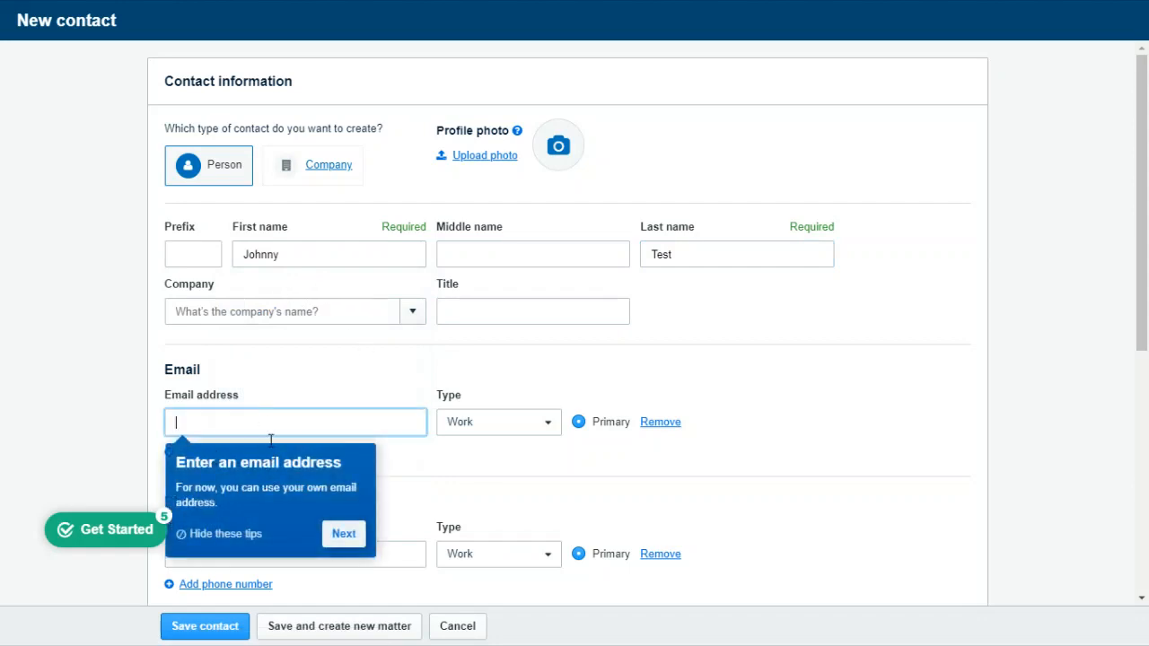
pyautogui.click(229, 535)
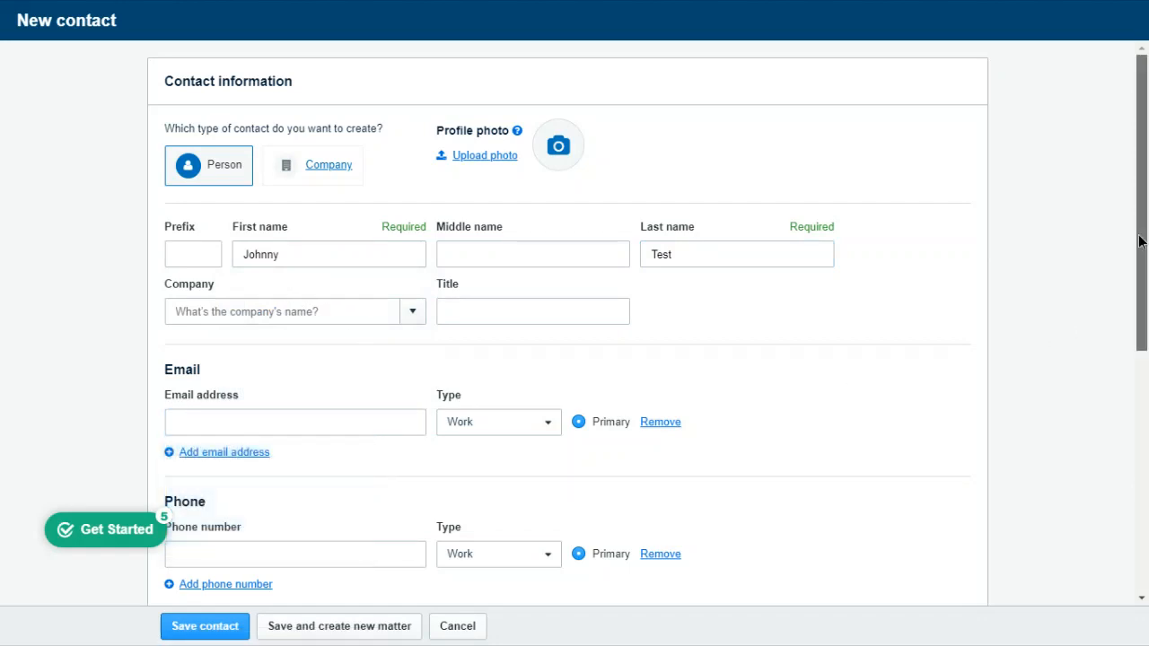
# Step: Look through the rest of the contact form, including the phone, website, address, custom fields and billing preferences sections
pyautogui.moveTo(1140, 243); pyautogui.dragTo(1146, 531)
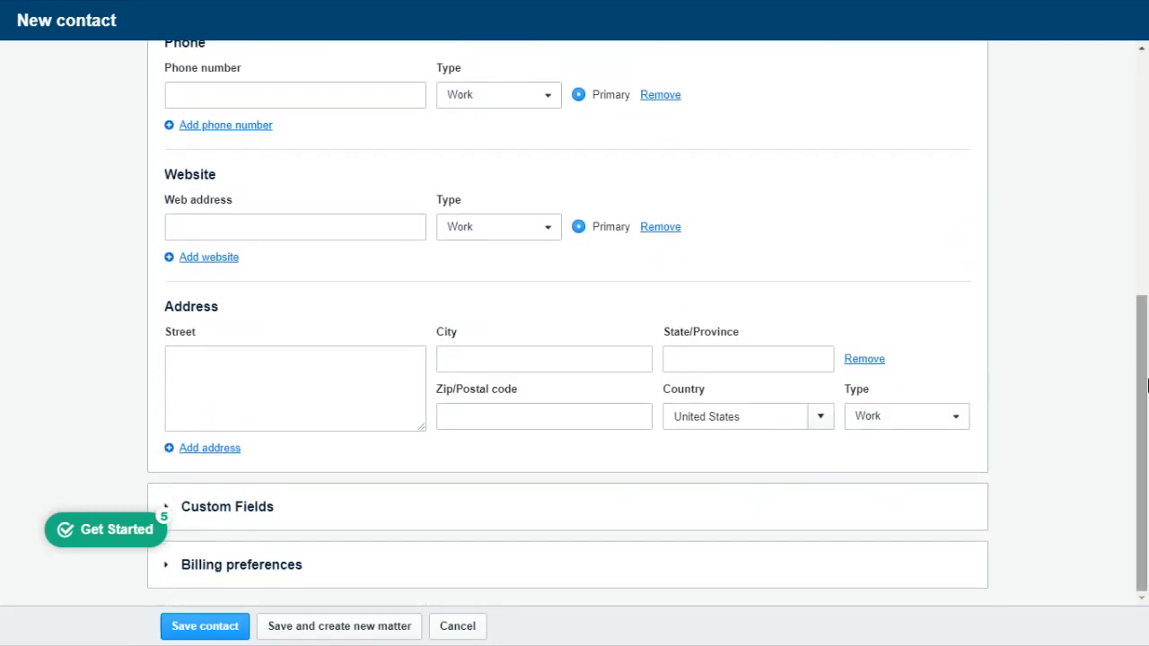
pyautogui.moveTo(1144, 359); pyautogui.dragTo(1148, 134)
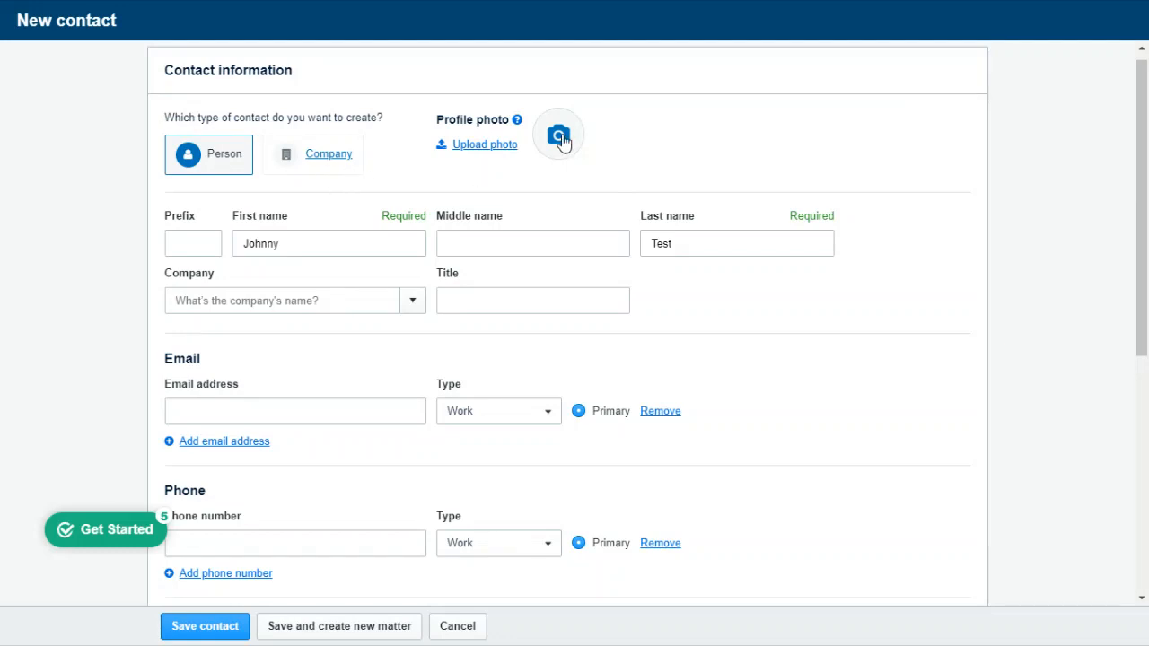
pyautogui.moveTo(1146, 193); pyautogui.dragTo(1144, 425)
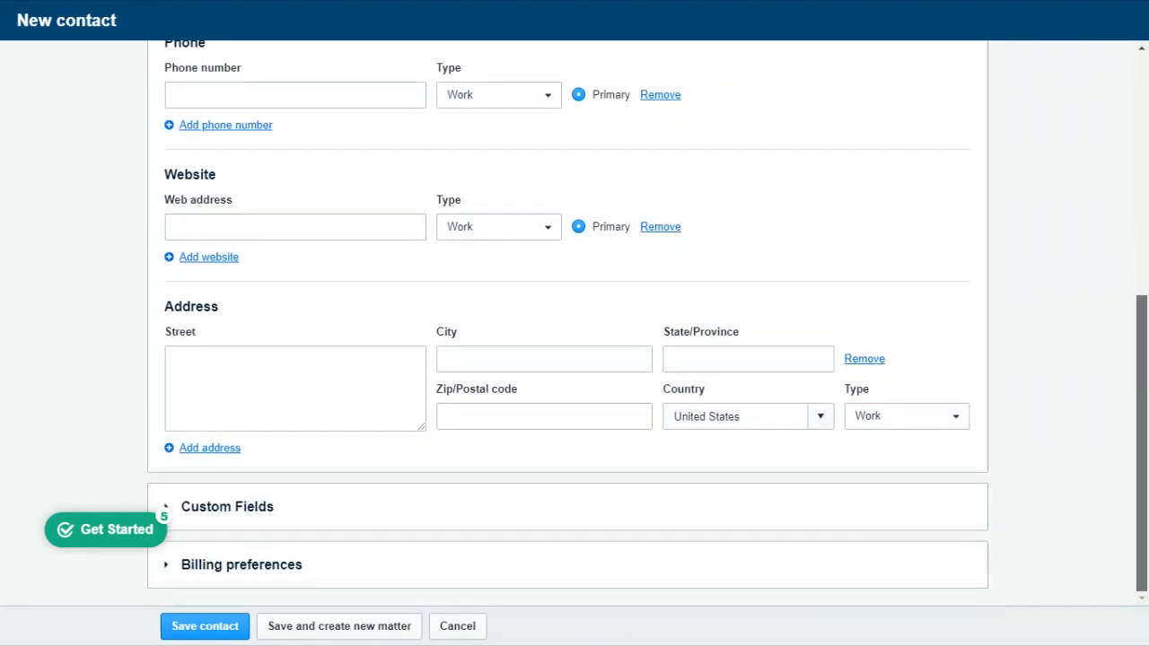
# Step: Expand the contact's custom fields and billing preferences sections for review, and save the contact with the option to create a new matter
pyautogui.click(408, 515)
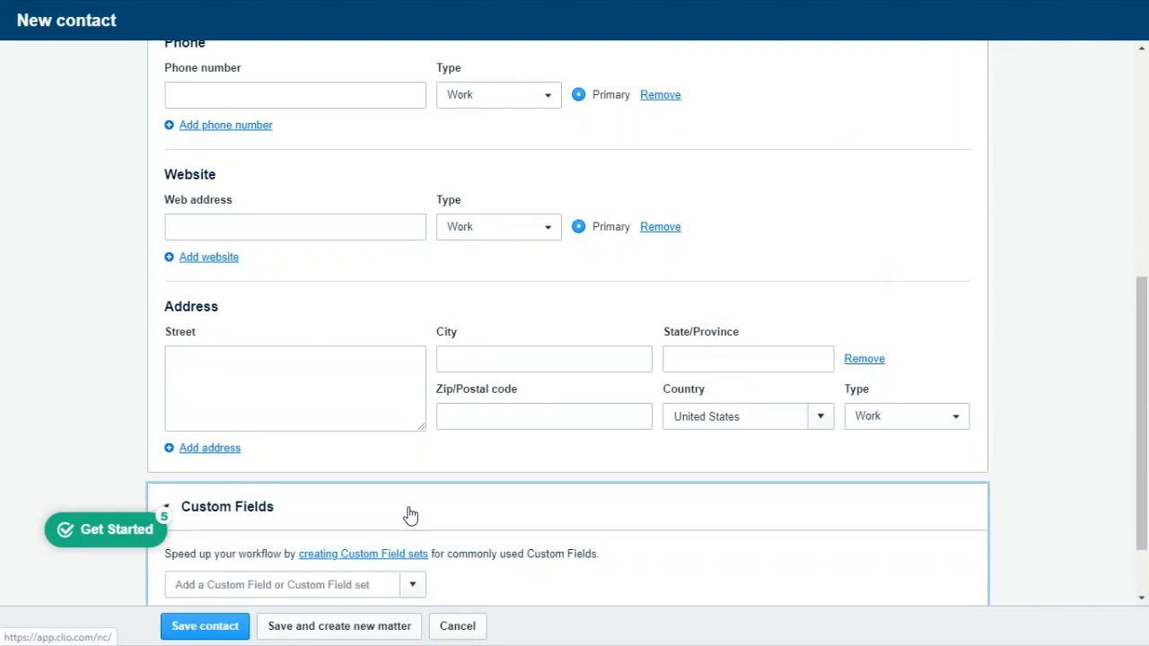
pyautogui.moveTo(1147, 410); pyautogui.dragTo(1147, 459)
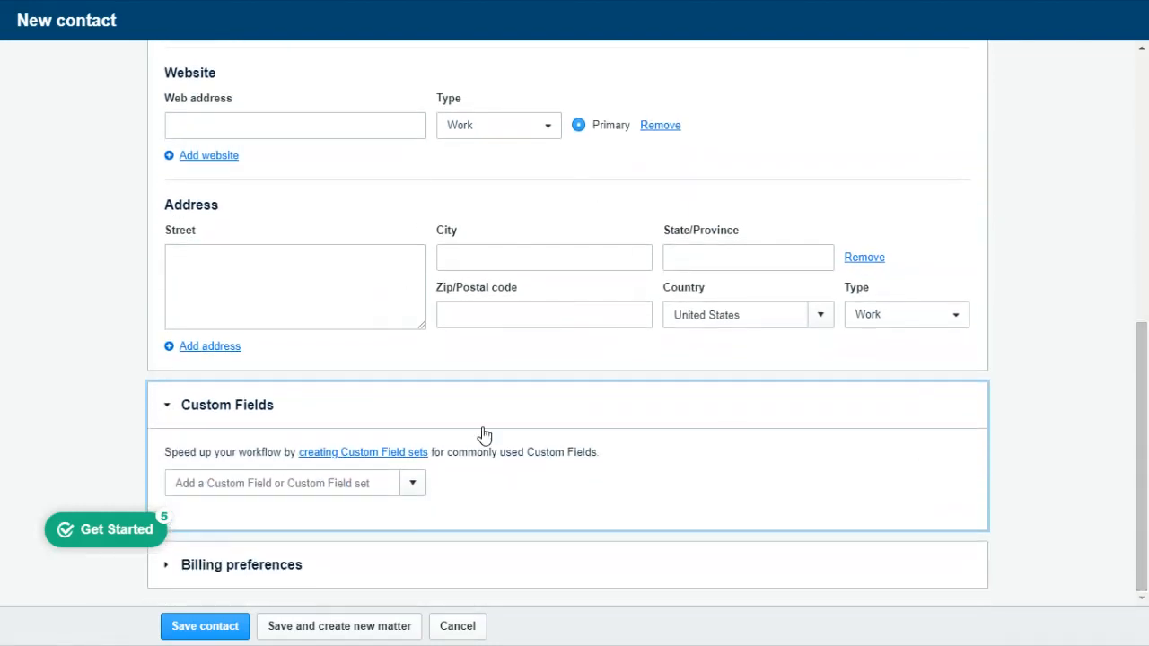
pyautogui.click(546, 573)
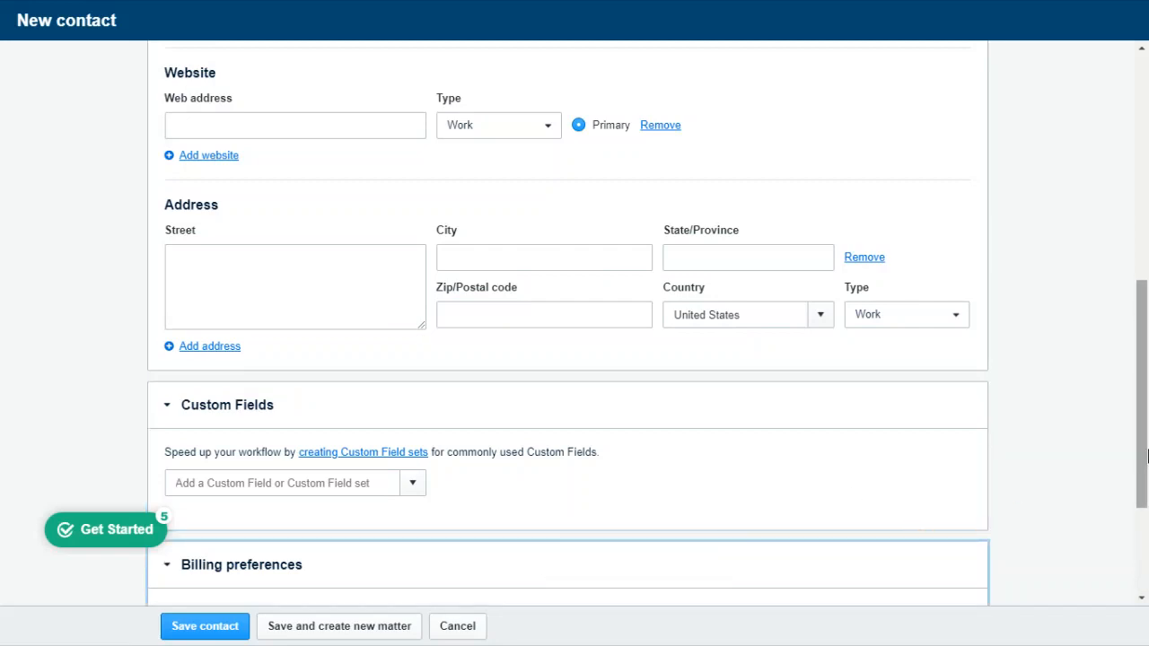
pyautogui.moveTo(1148, 456); pyautogui.dragTo(1147, 539)
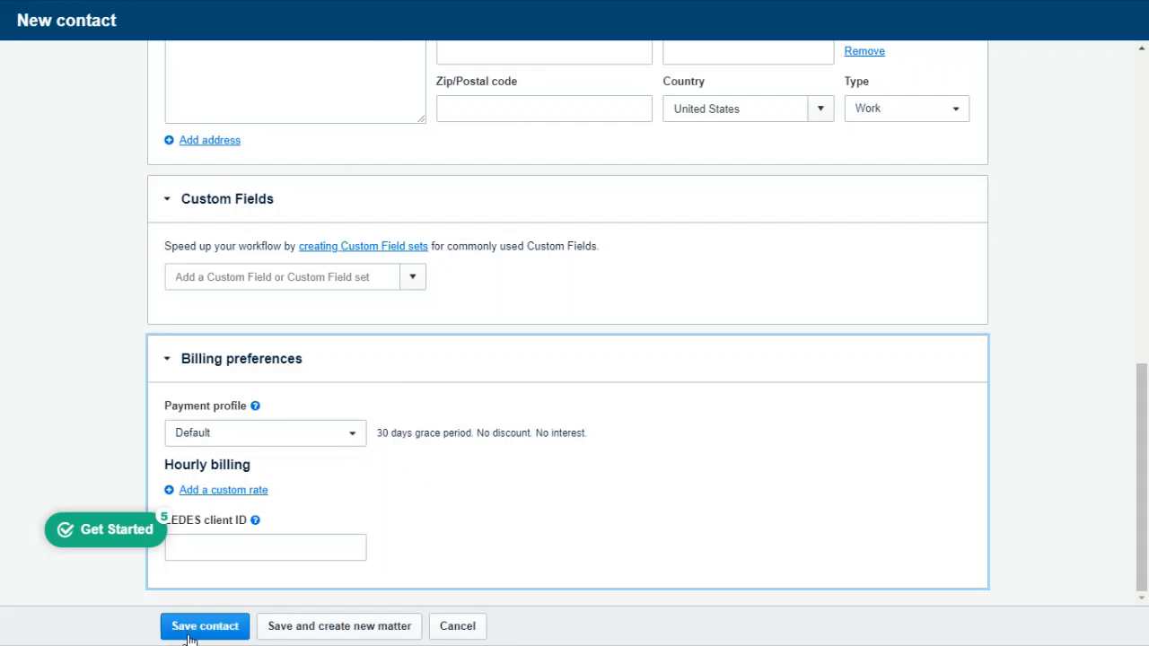
pyautogui.click(341, 626)
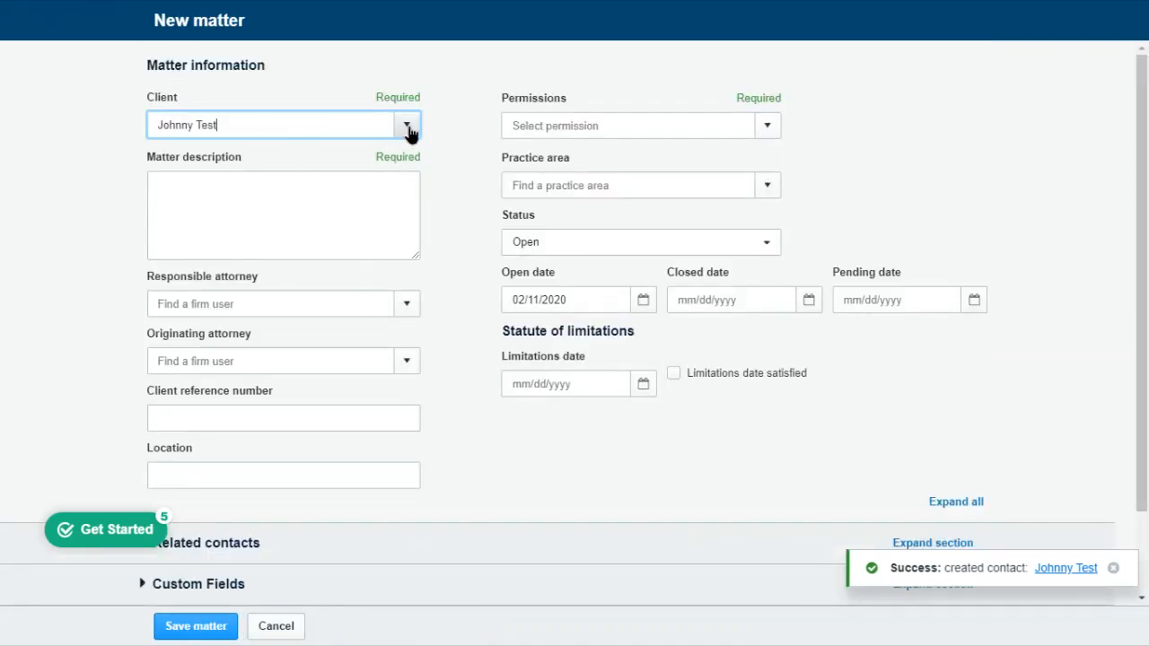
# Step: Keep the newly created contact as the matter's client, enter the description "Test matter 2", and set its permissions to Me
pyautogui.click(407, 125)
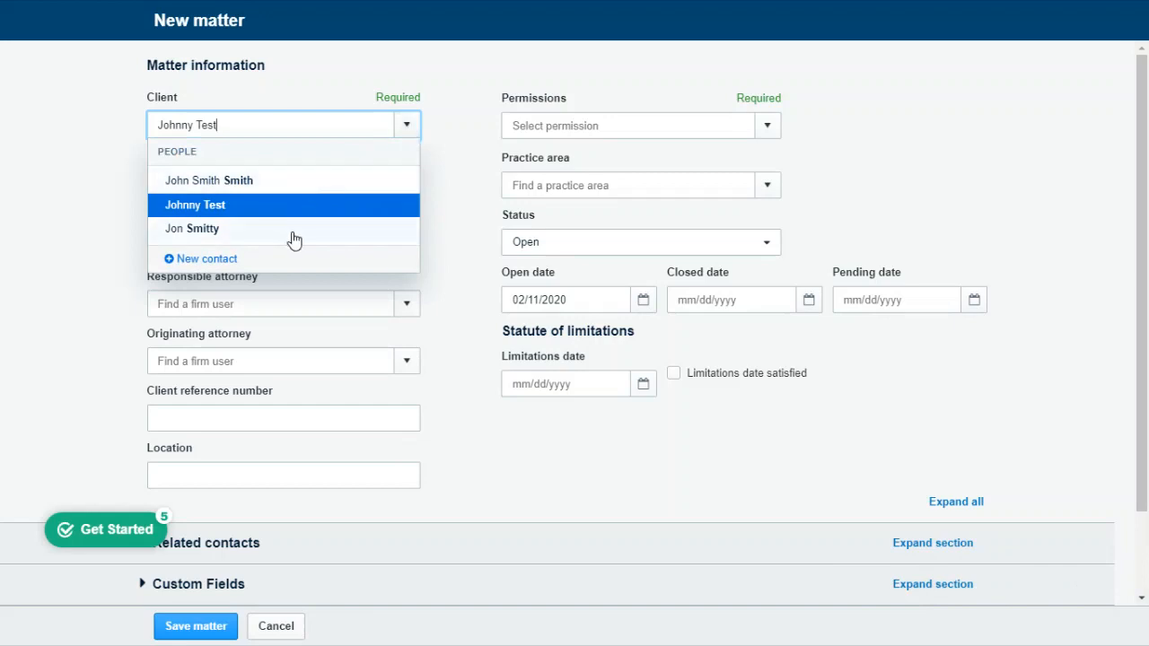
pyautogui.click(407, 124)
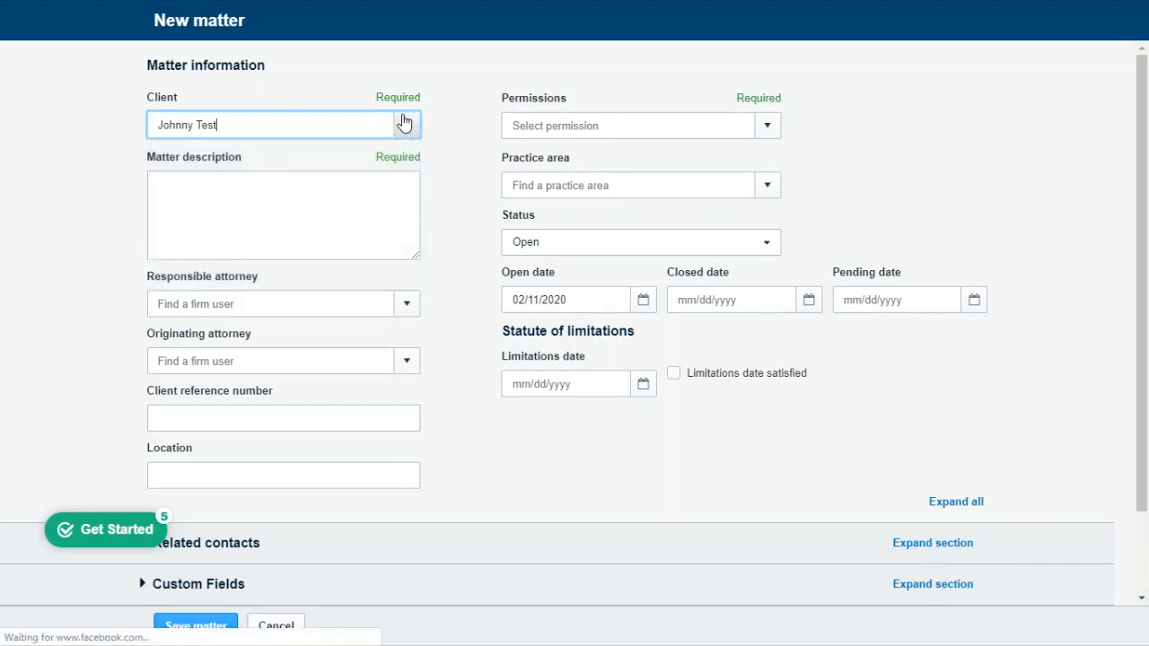
pyautogui.click(307, 215)
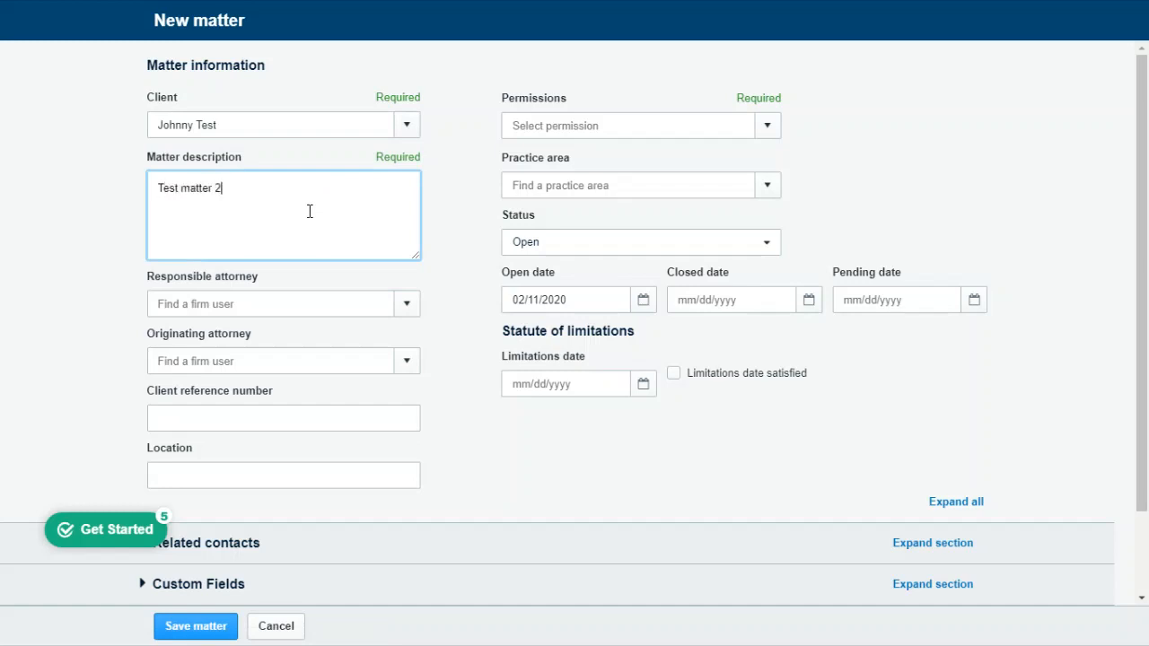
pyautogui.click(768, 127)
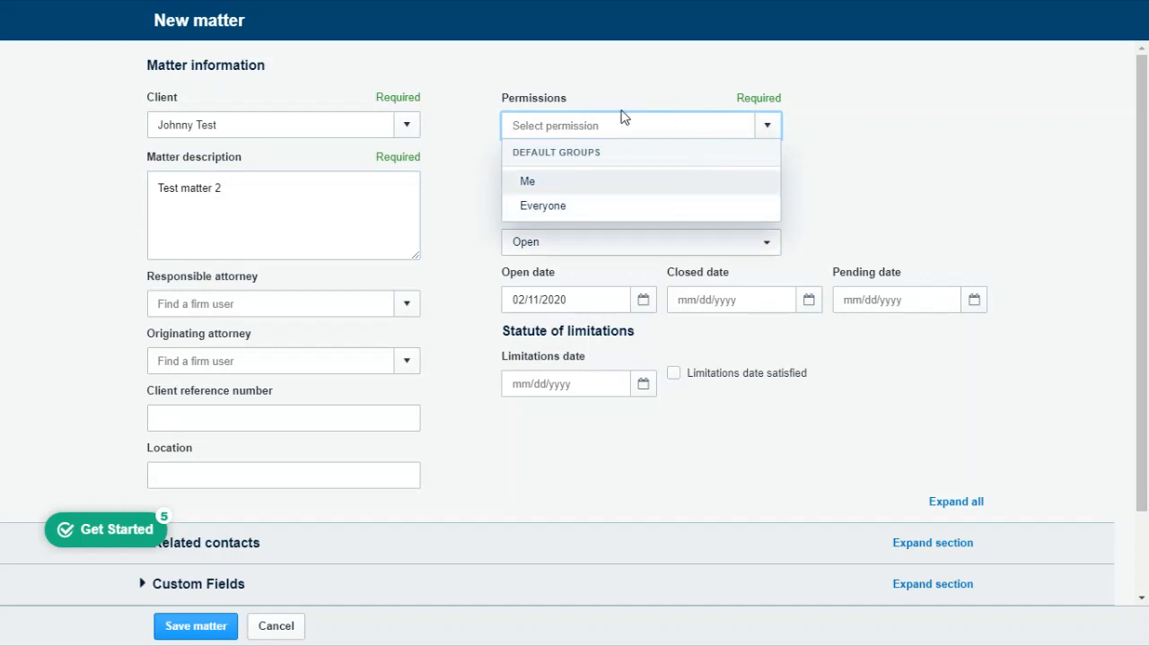
pyautogui.click(551, 183)
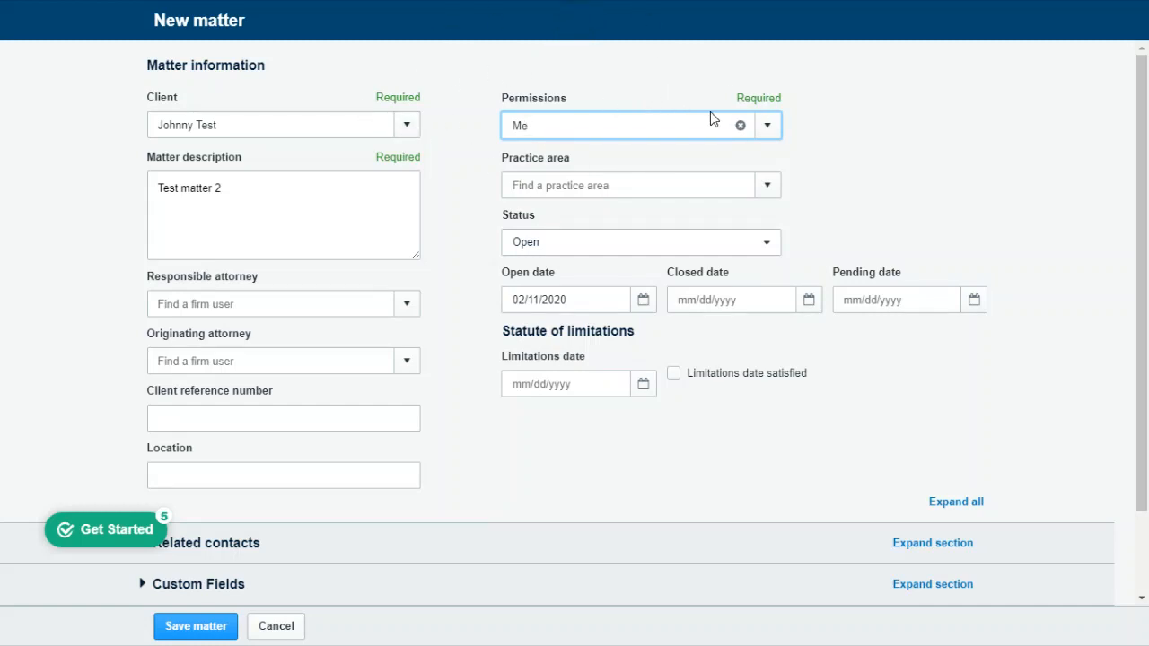
# Step: Assign your own firm user as both the responsible attorney and the originating attorney of the new matter
pyautogui.click(411, 307)
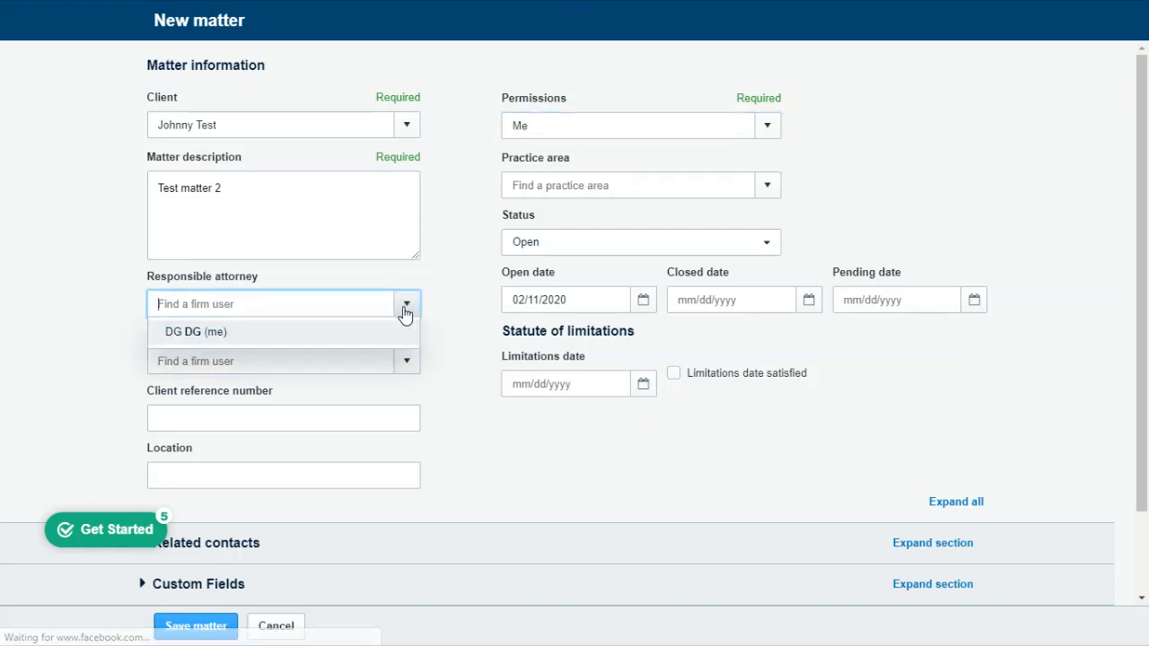
pyautogui.click(227, 337)
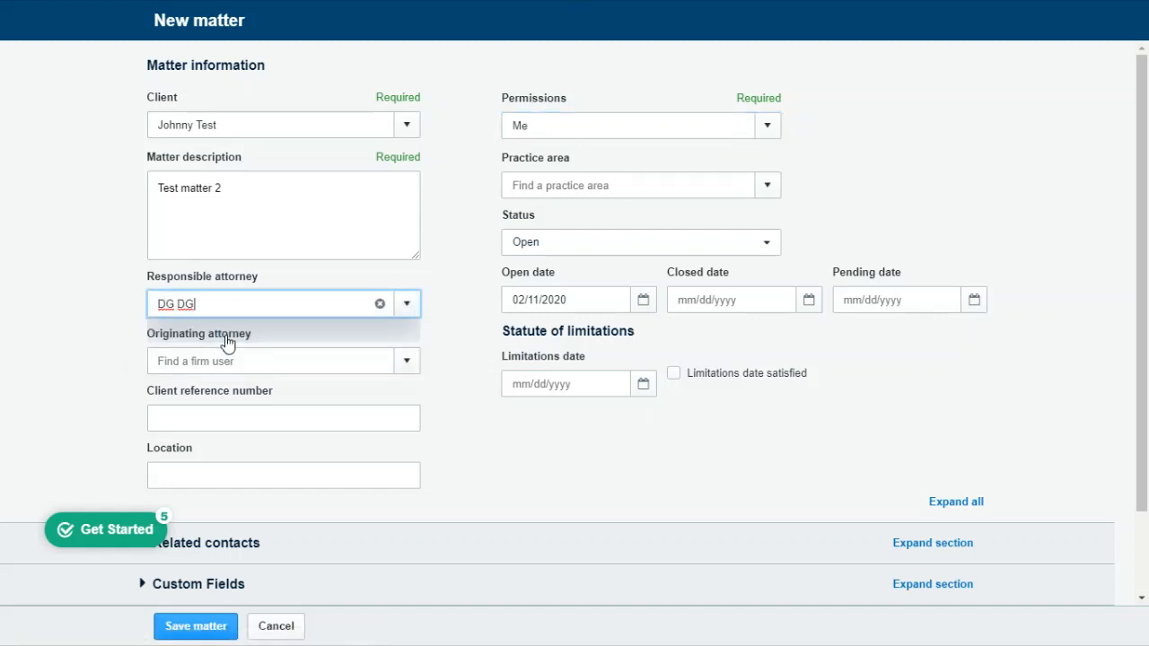
pyautogui.click(411, 363)
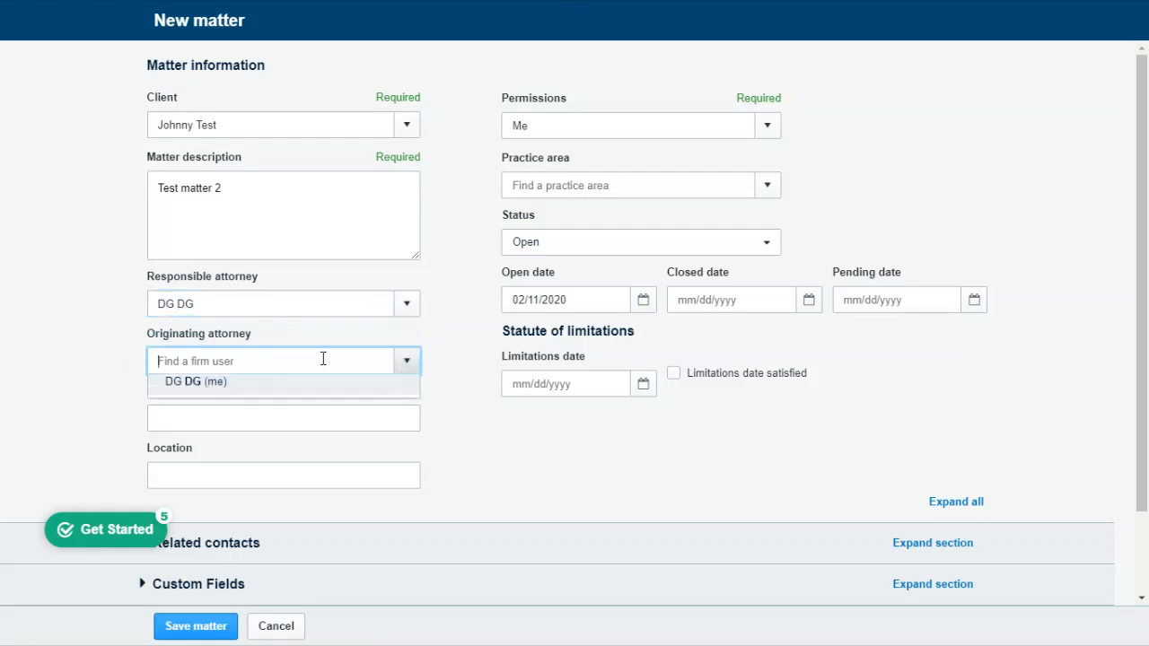
pyautogui.click(215, 395)
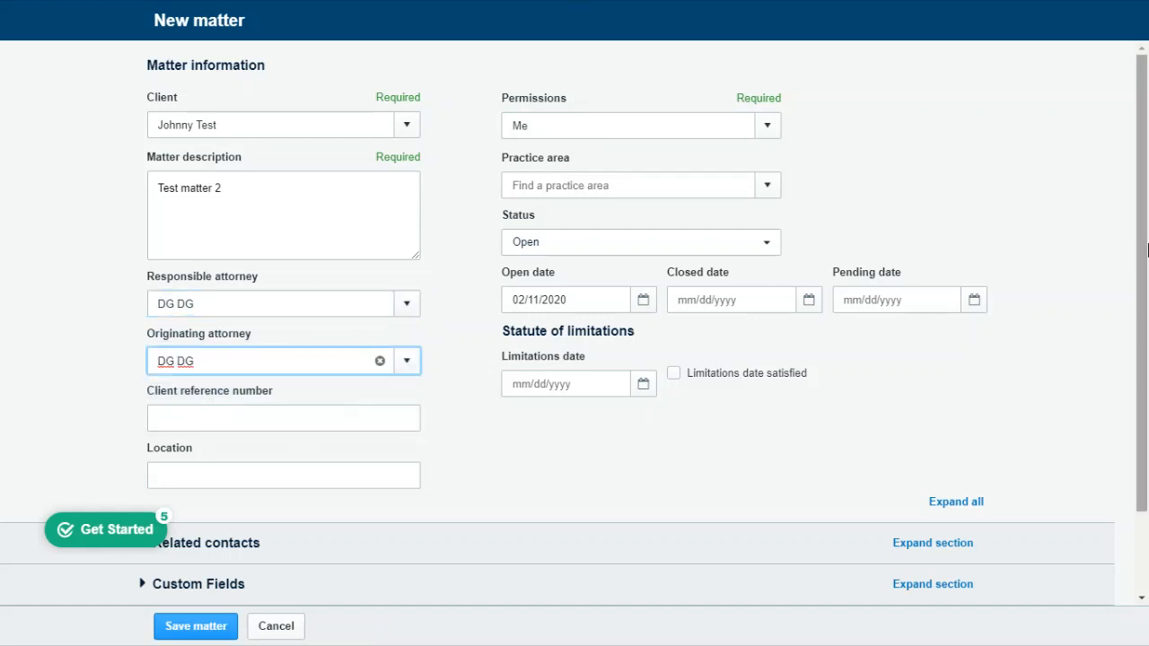
# Step: Look through the available practice areas for the matter without choosing one
pyautogui.click(768, 190)
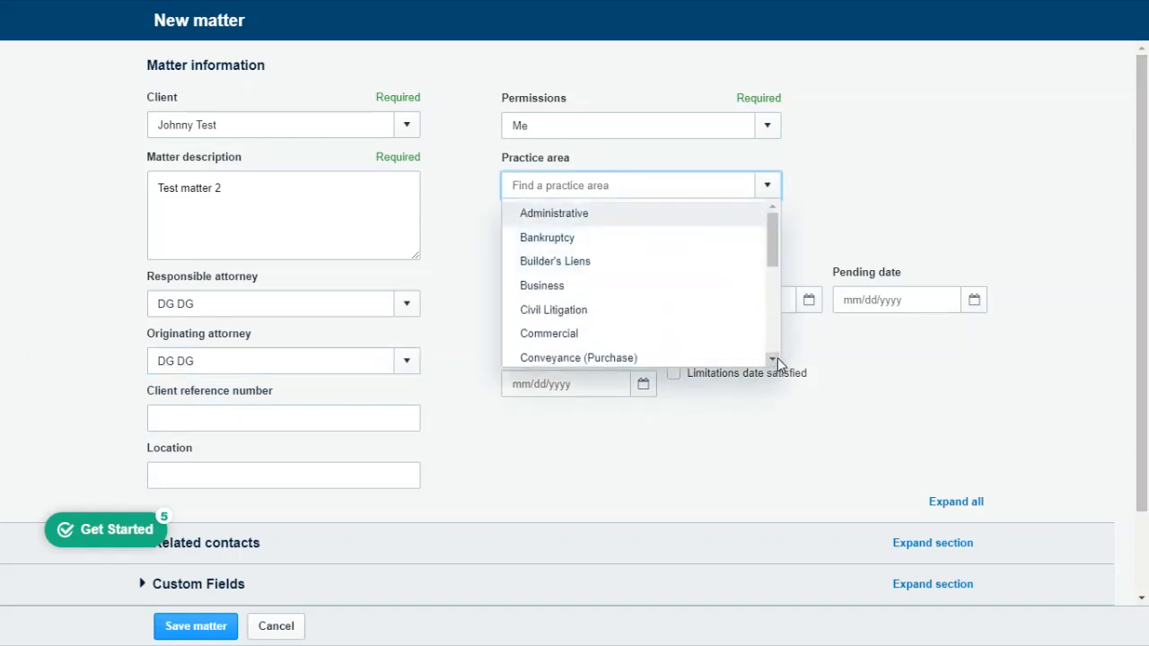
pyautogui.click(777, 358)
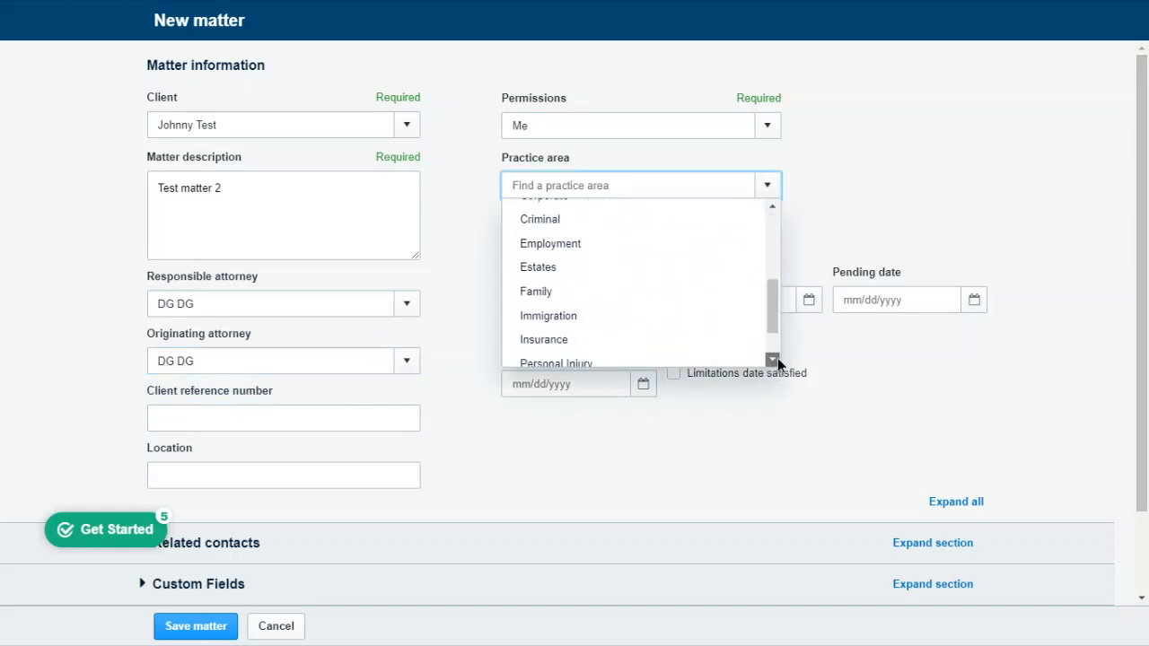
pyautogui.click(775, 361)
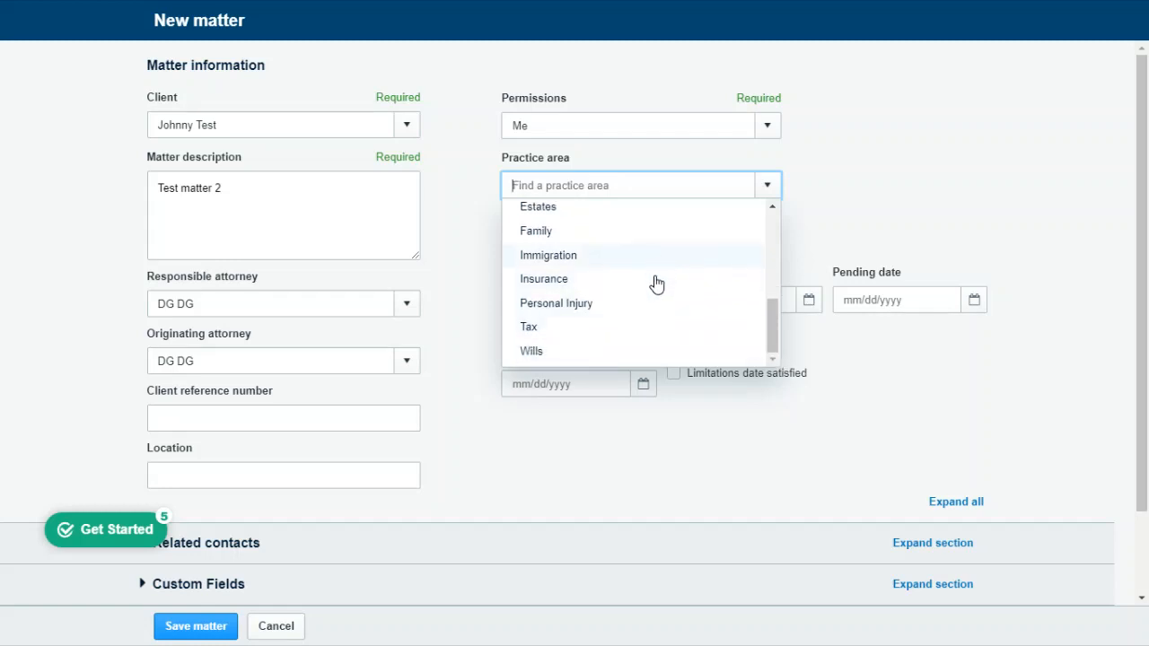
pyautogui.click(932, 199)
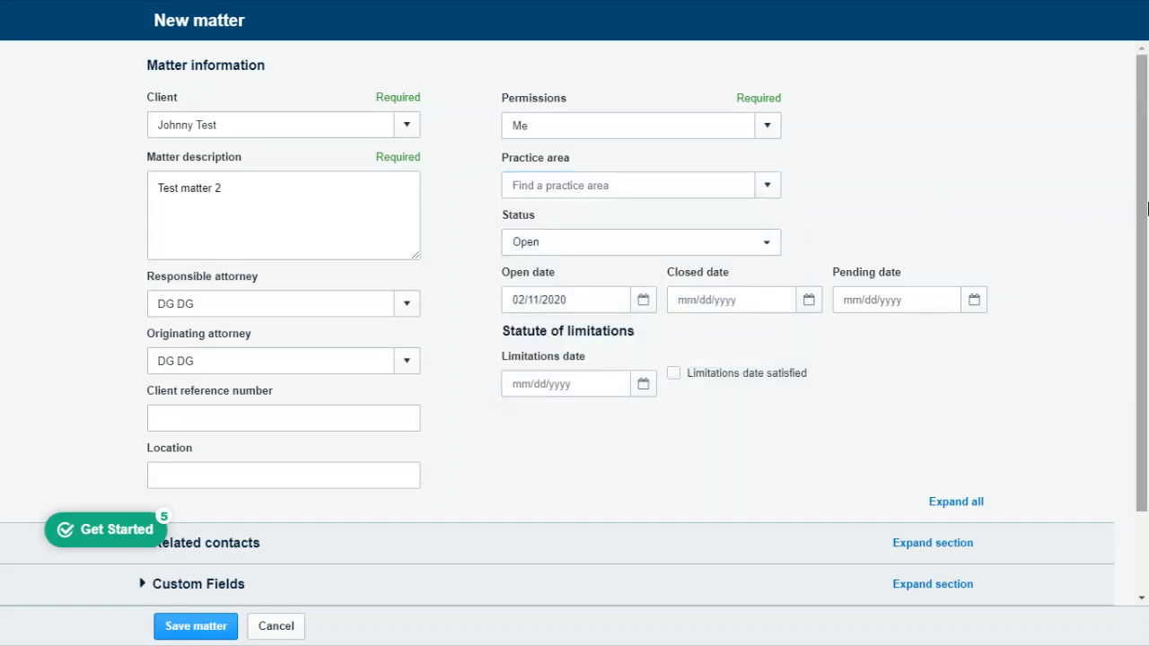
# Step: Expand the related contacts and billing preferences sections, leave the matter billable at the Hourly setting, and save the matter
pyautogui.moveTo(1146, 208); pyautogui.dragTo(1146, 232)
pyautogui.moveTo(1142, 353); pyautogui.dragTo(1142, 363)
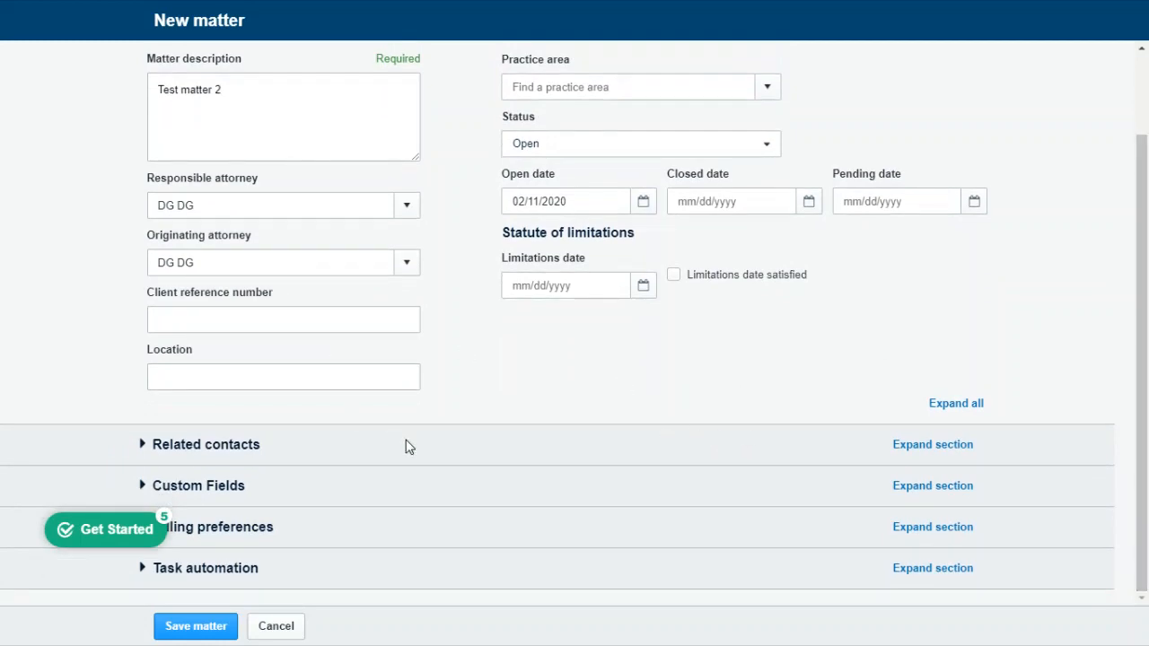
pyautogui.click(224, 446)
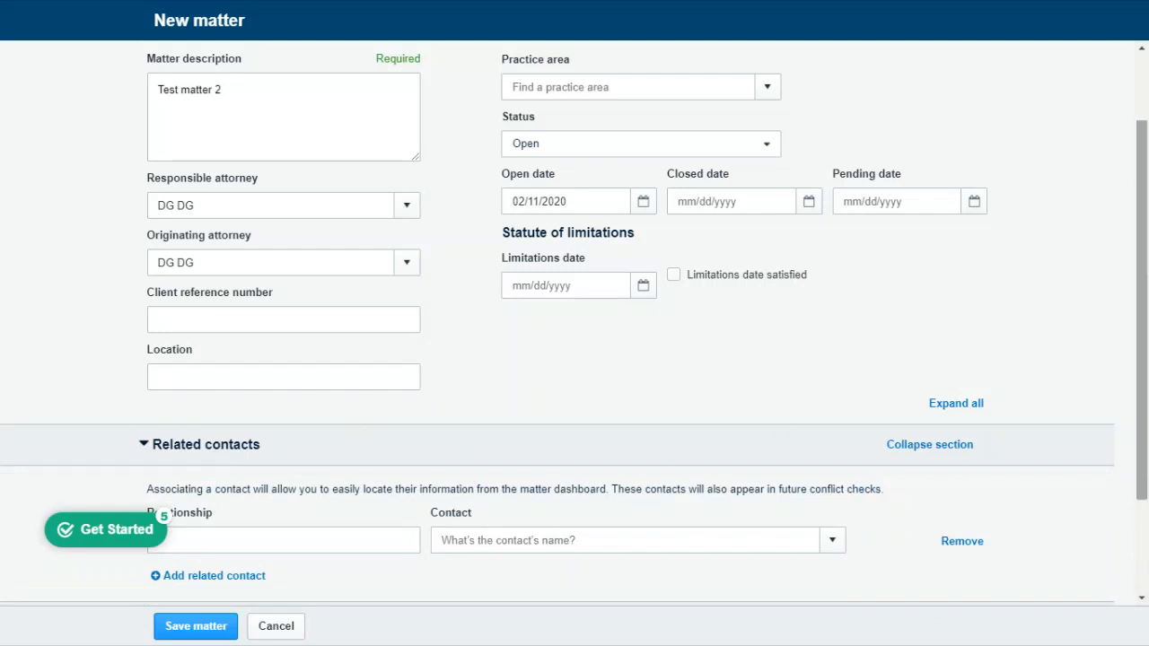
pyautogui.moveTo(1142, 310); pyautogui.dragTo(1141, 404)
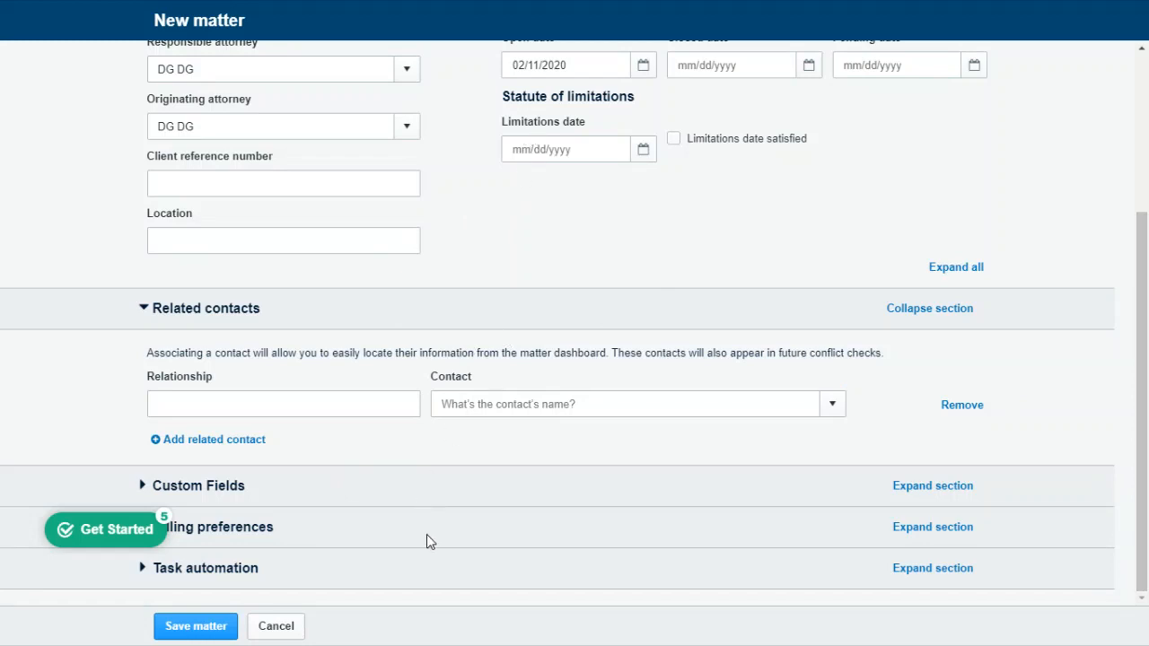
pyautogui.click(229, 534)
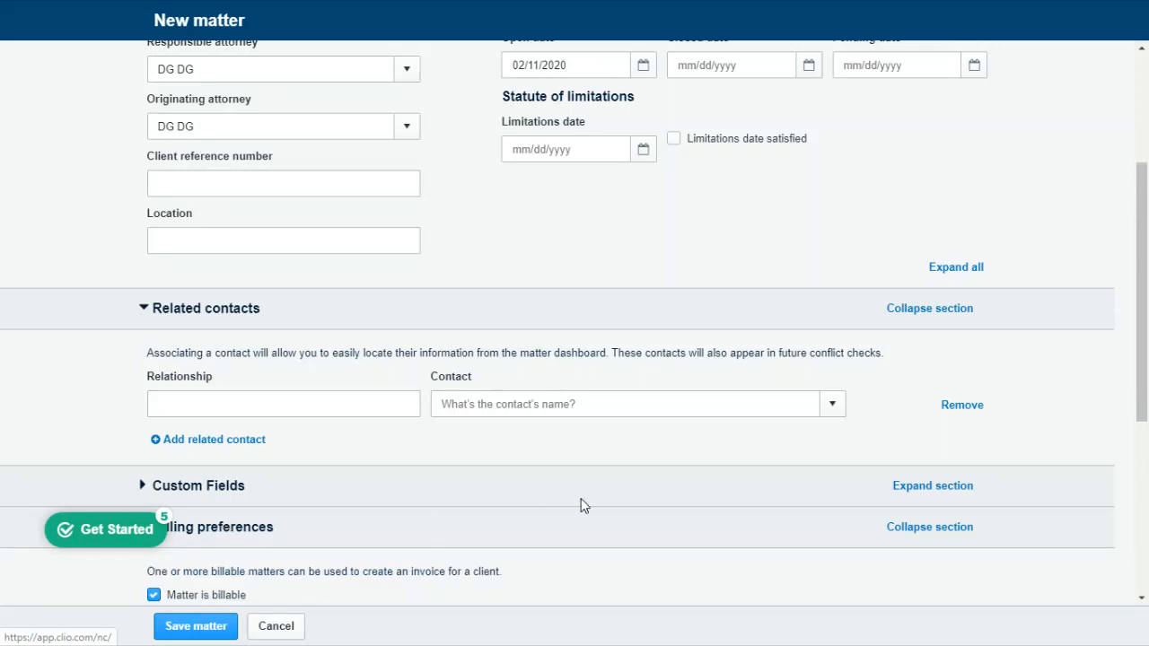
pyautogui.moveTo(1142, 321); pyautogui.dragTo(1145, 485)
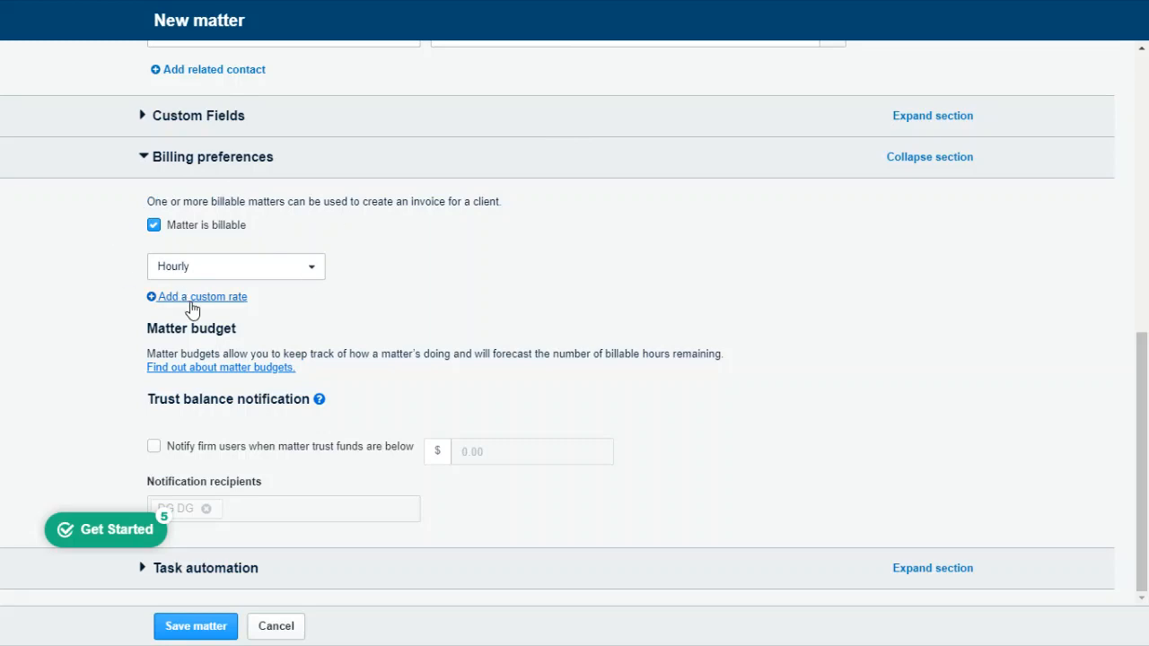
pyautogui.click(198, 630)
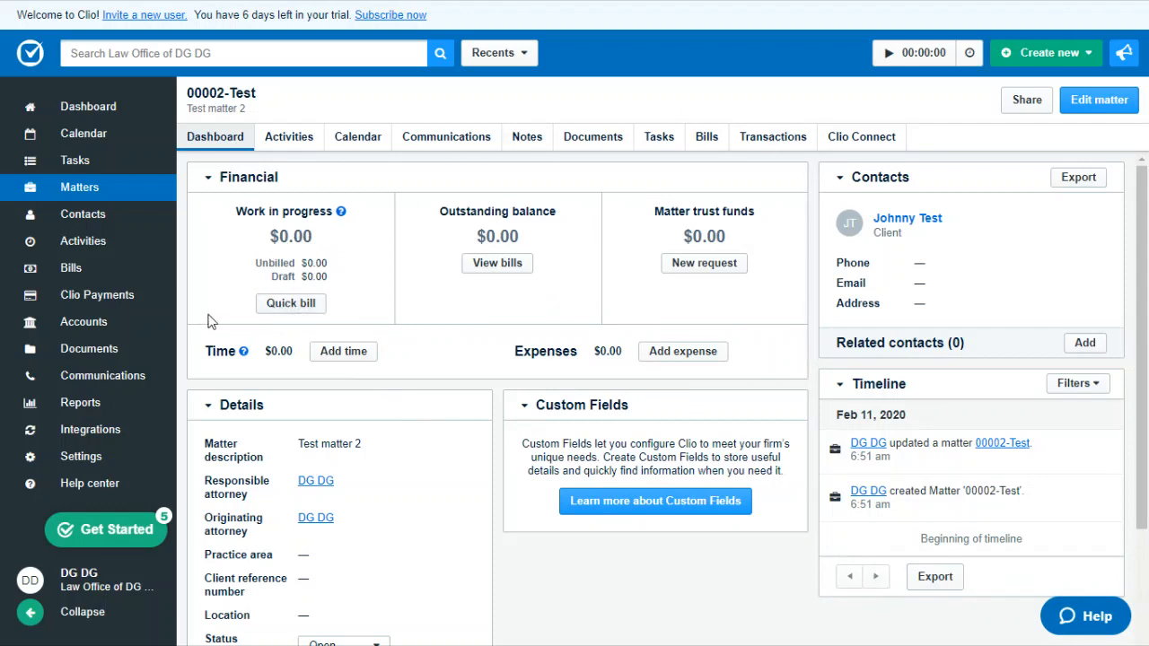
# Step: Start a quick bill for the new matter and add a time entry with the note "Phone call" and no activity description
pyautogui.click(287, 305)
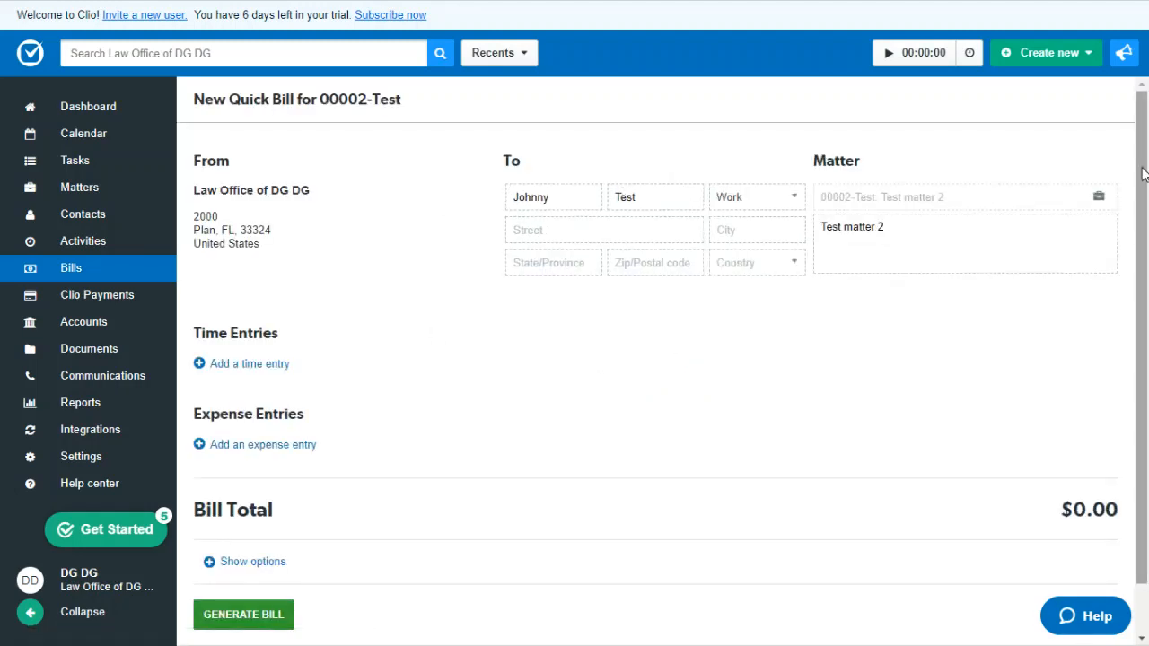
pyautogui.scroll(-1, 1148, 187)
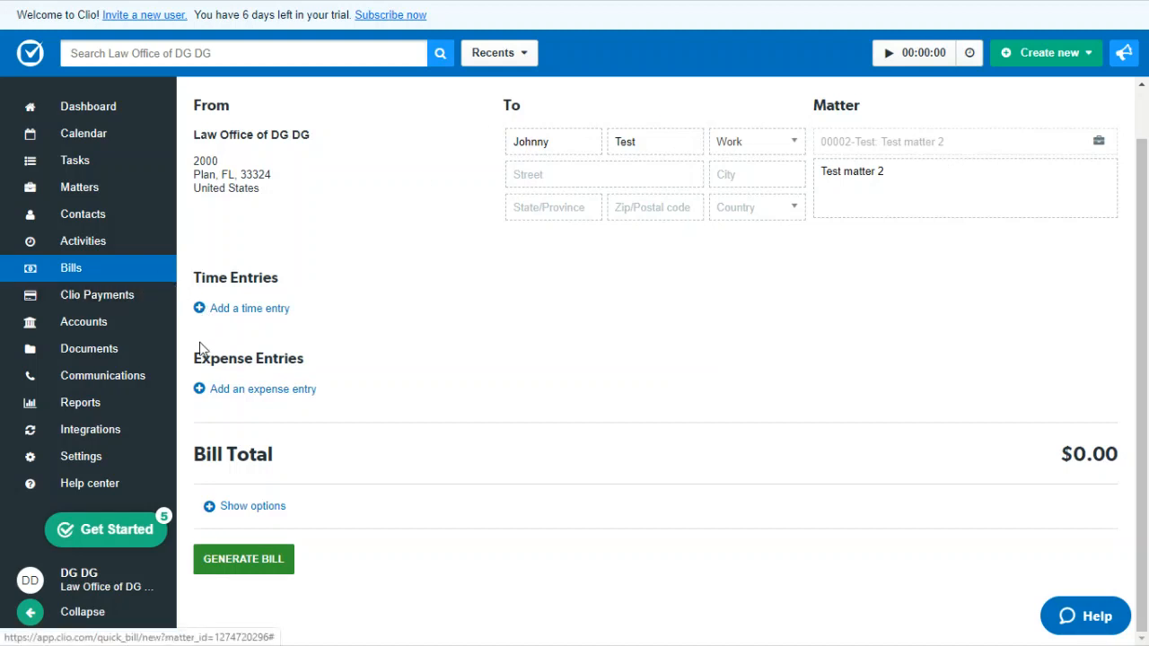
pyautogui.click(200, 309)
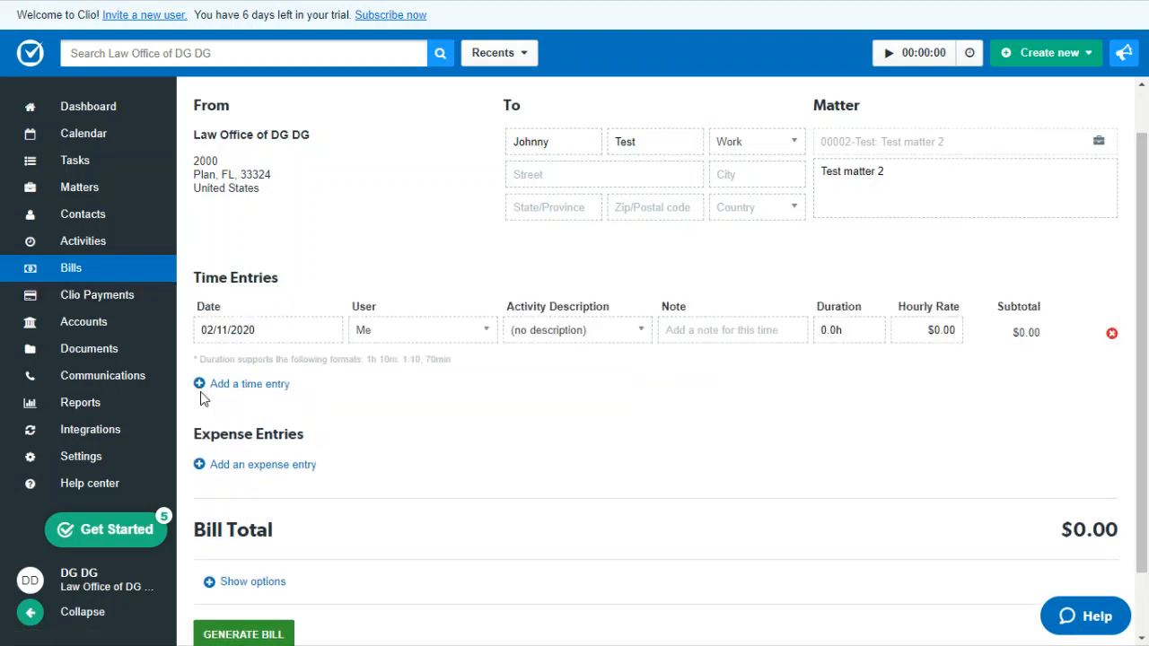
pyautogui.click(628, 333)
pyautogui.click(631, 332)
pyautogui.click(717, 332)
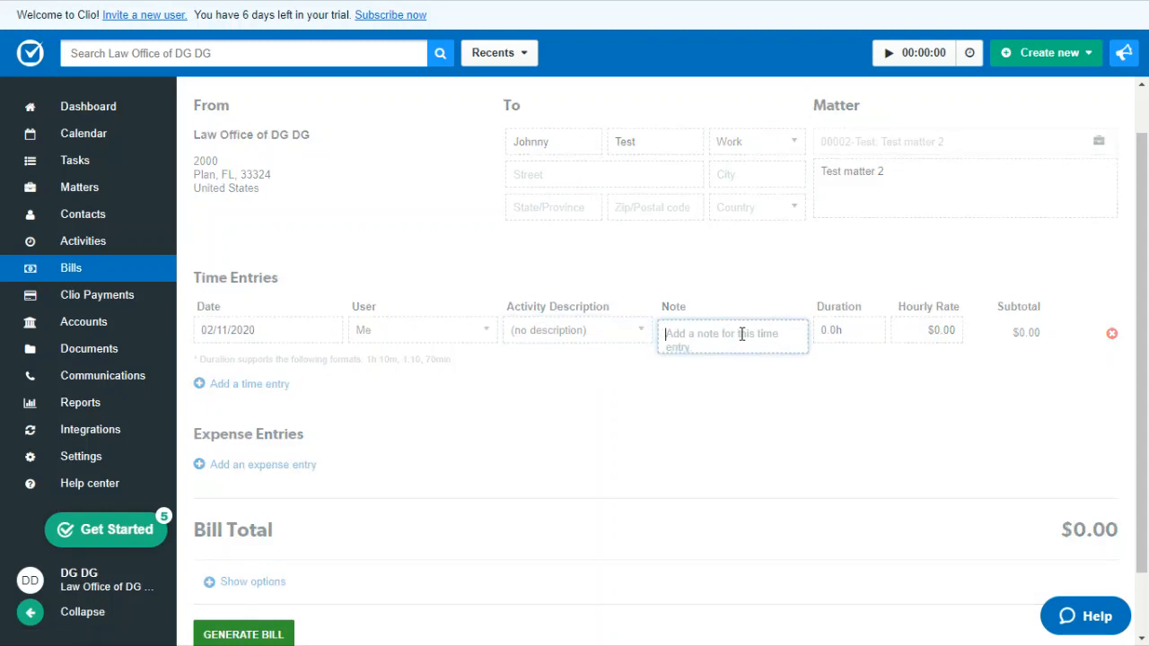
pyautogui.write('Phone call')
pyautogui.click(834, 333)
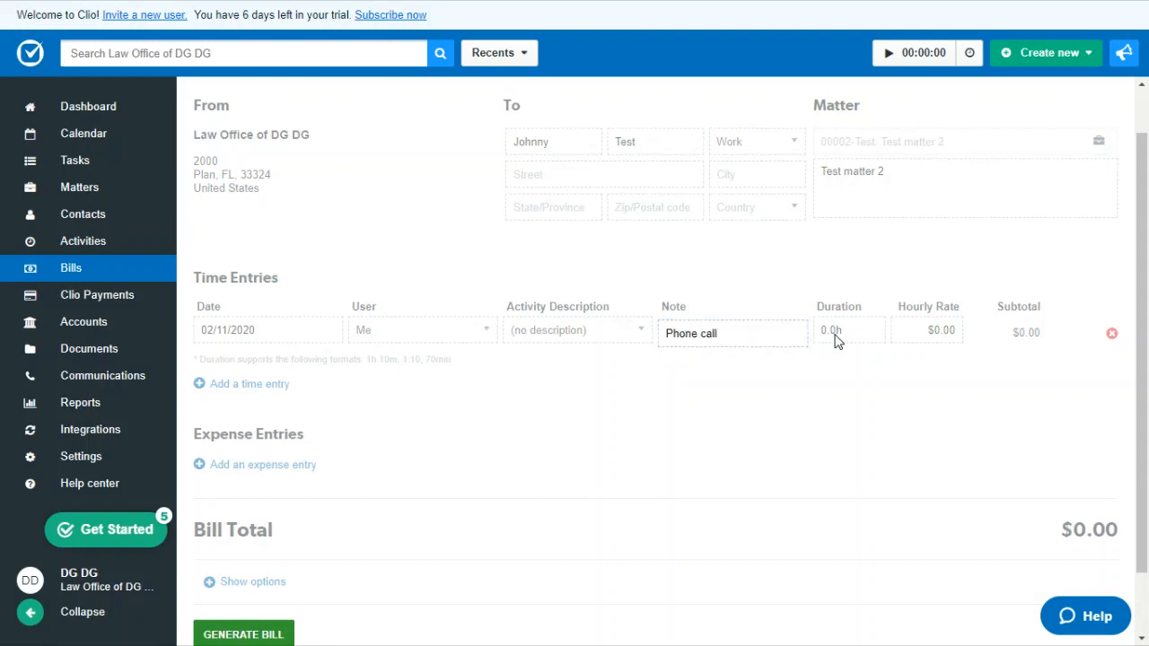
# Step: Set the phone call time entry's duration to 1.0h and its hourly rate to $500.00
pyautogui.click(827, 330)
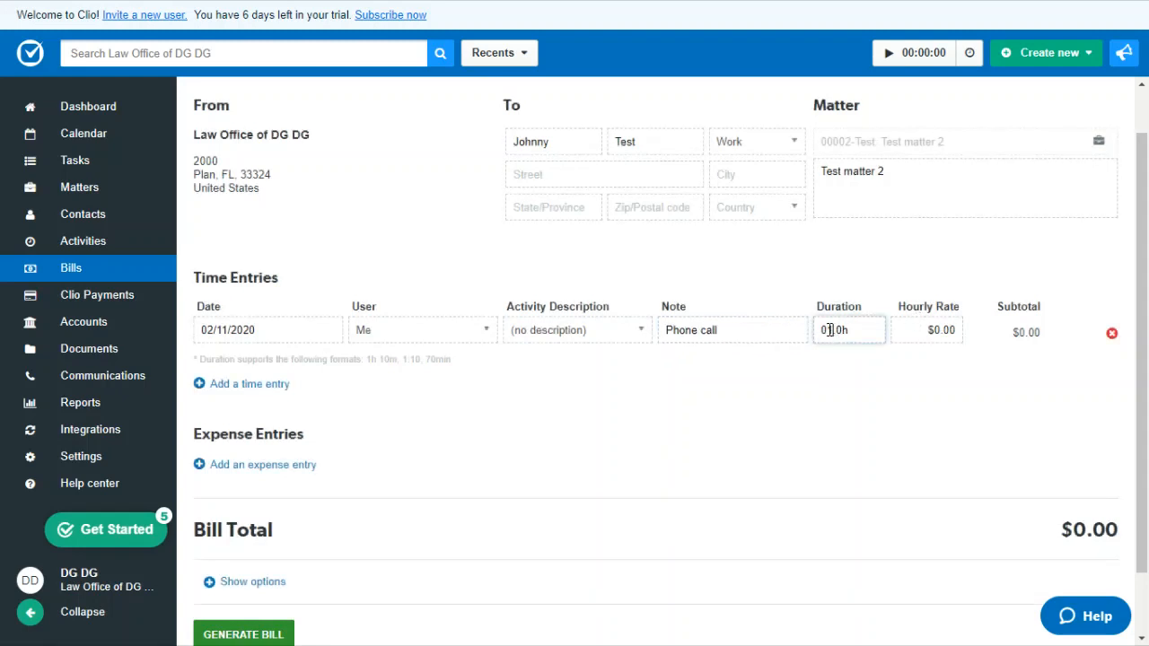
pyautogui.press('BackSpace')
pyautogui.press('BackSpace')
pyautogui.click(918, 332)
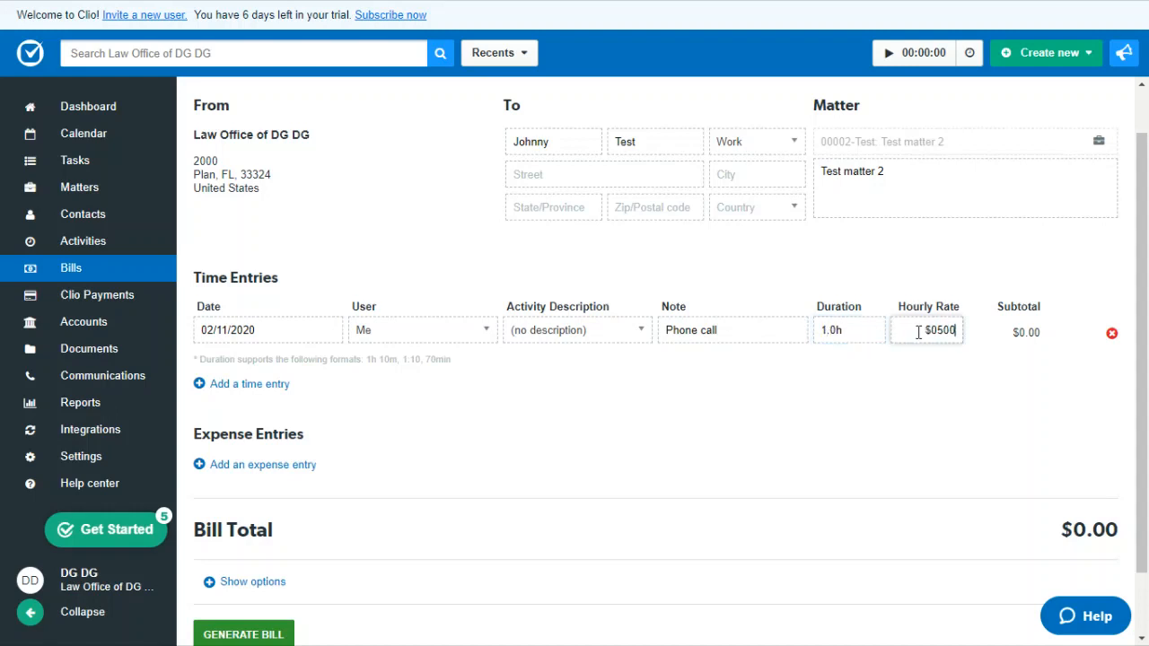
pyautogui.press('BackSpace')
pyautogui.press('BackSpace')
pyautogui.press('BackSpace')
pyautogui.click(865, 420)
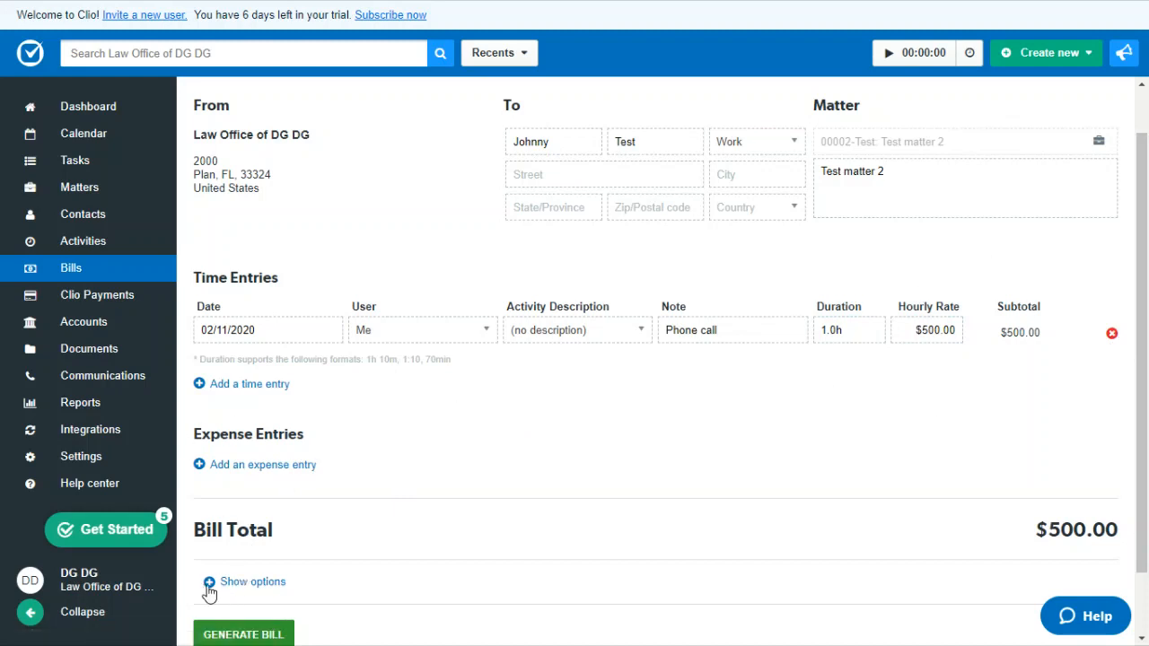
# Step: Show the bill options, leave the dates, All Details level and tax settings at their defaults, and generate the bill
pyautogui.click(209, 584)
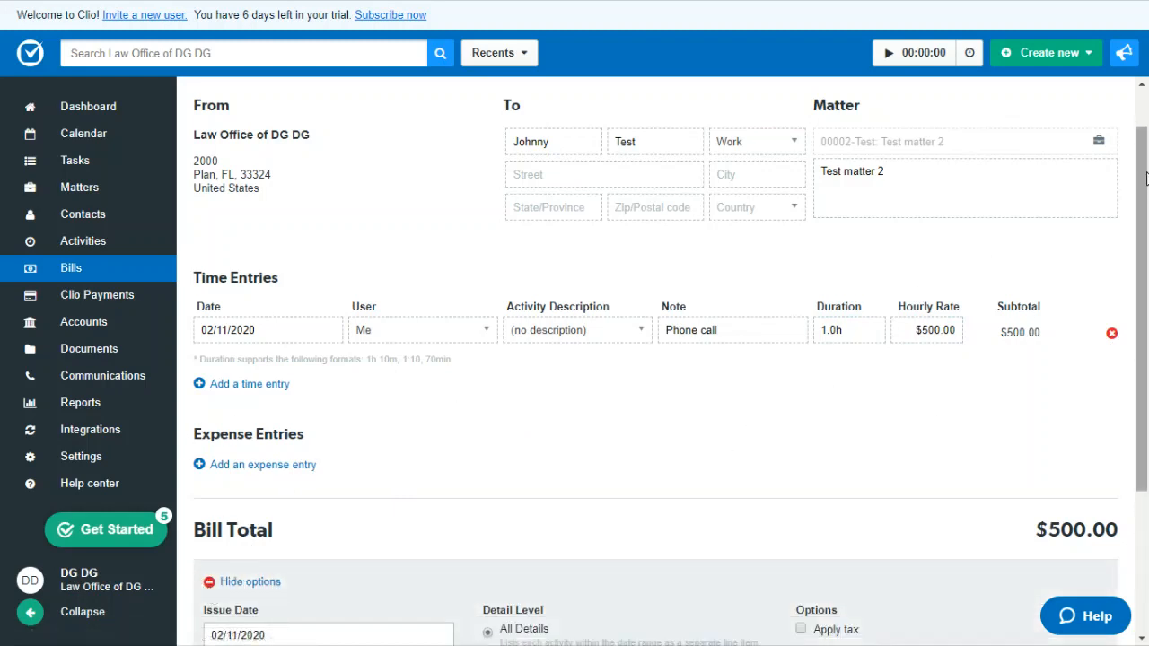
pyautogui.scroll(-3, 1146, 178)
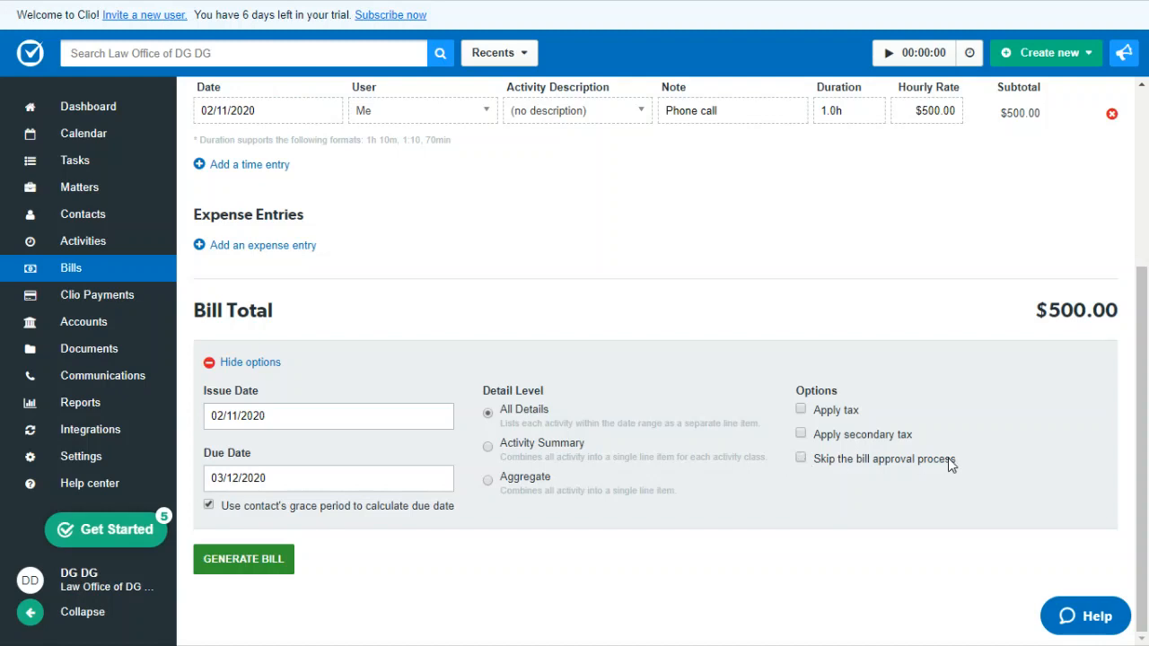
pyautogui.click(249, 558)
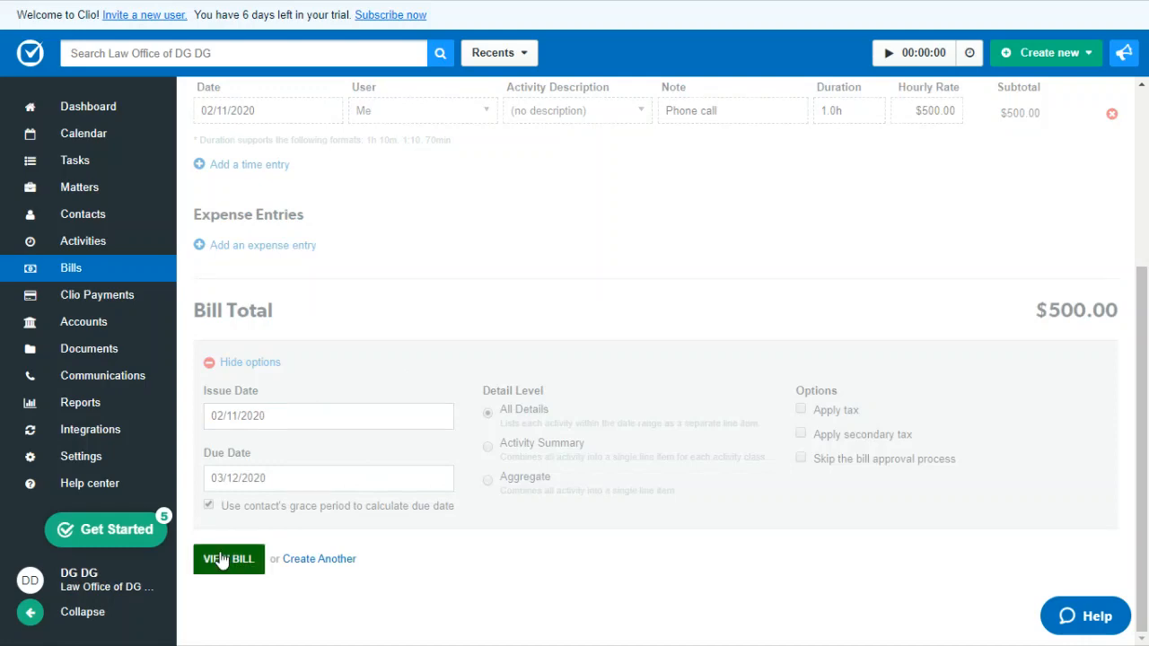
# Step: Open the newly generated bill, examine the draft invoice from header to footer notes, and check the available bill themes
pyautogui.click(224, 566)
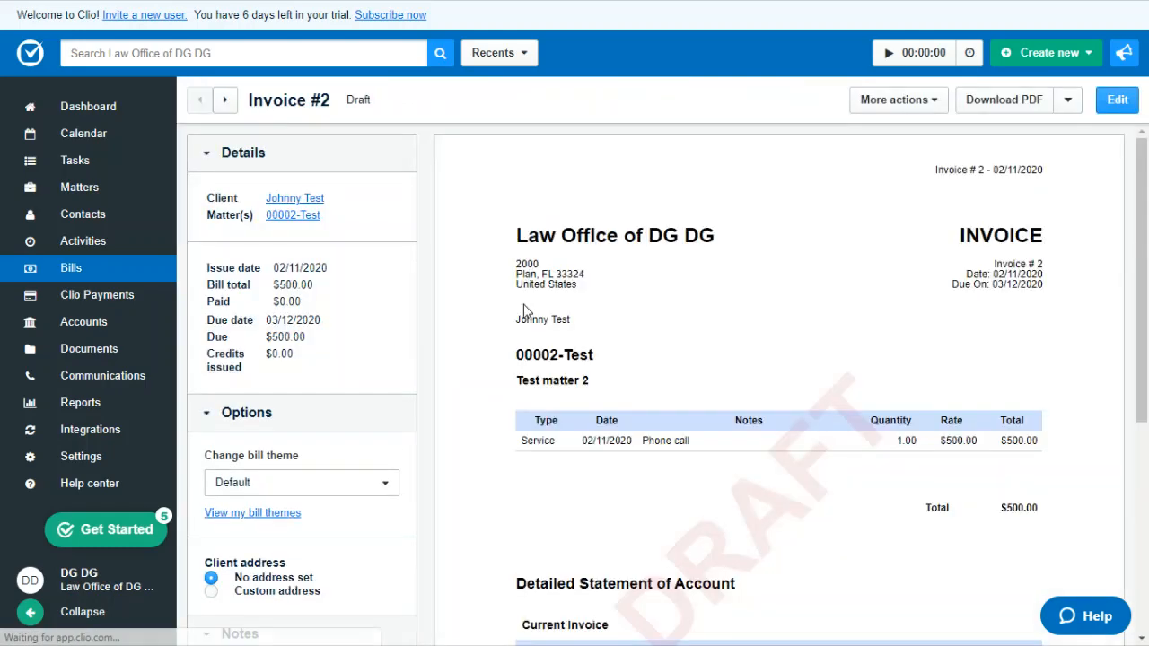
pyautogui.scroll(-4, 1142, 161)
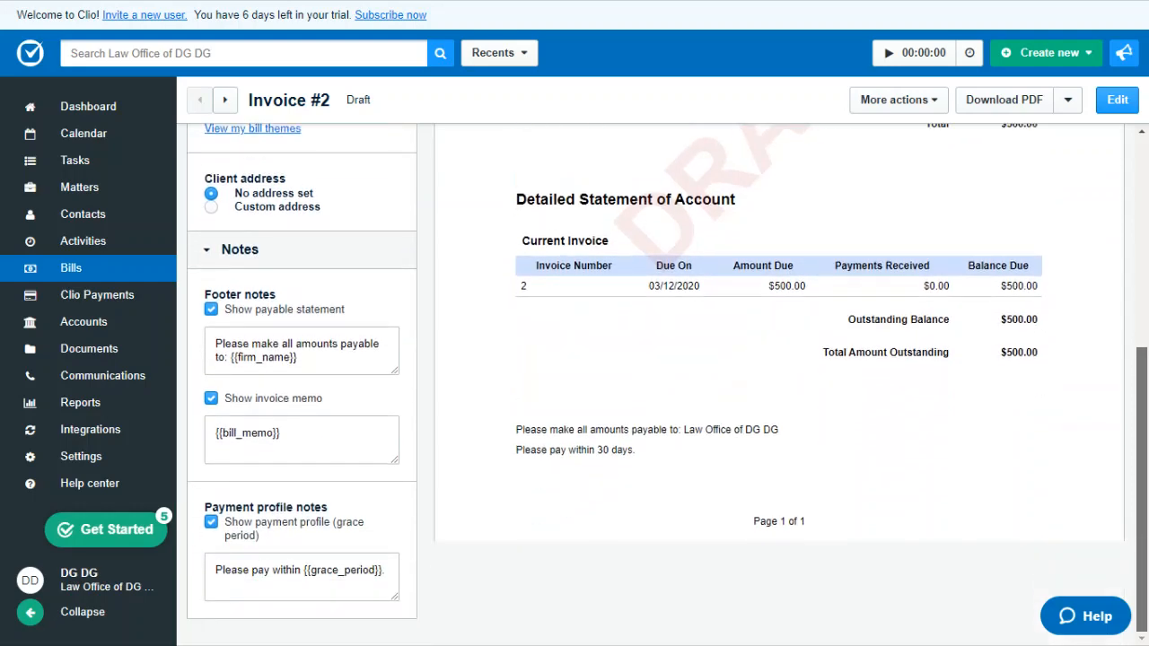
pyautogui.scroll(1, 1131, 368)
pyautogui.scroll(-1, 1129, 357)
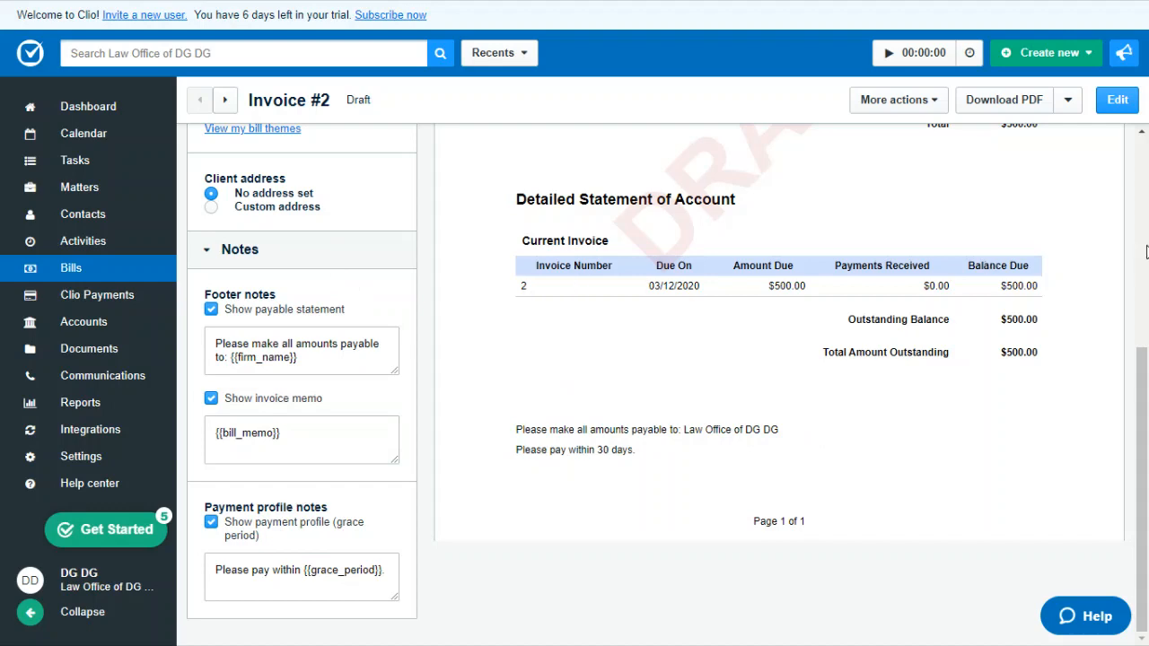
pyautogui.moveTo(1143, 384); pyautogui.dragTo(1144, 236)
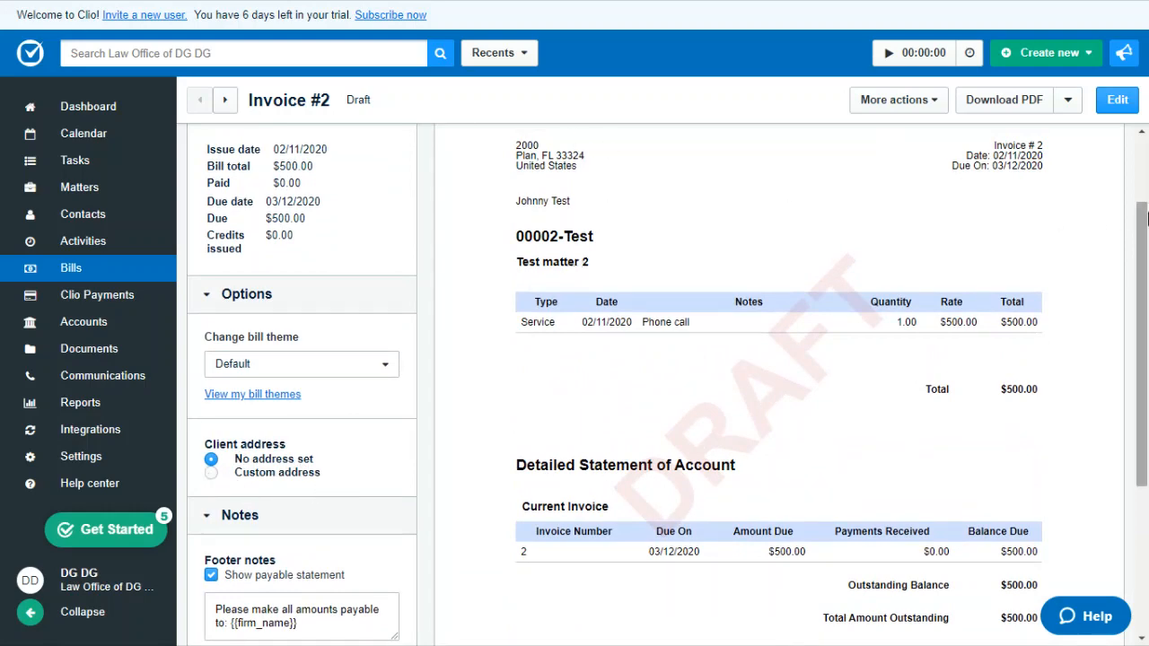
pyautogui.scroll(3, 1092, 183)
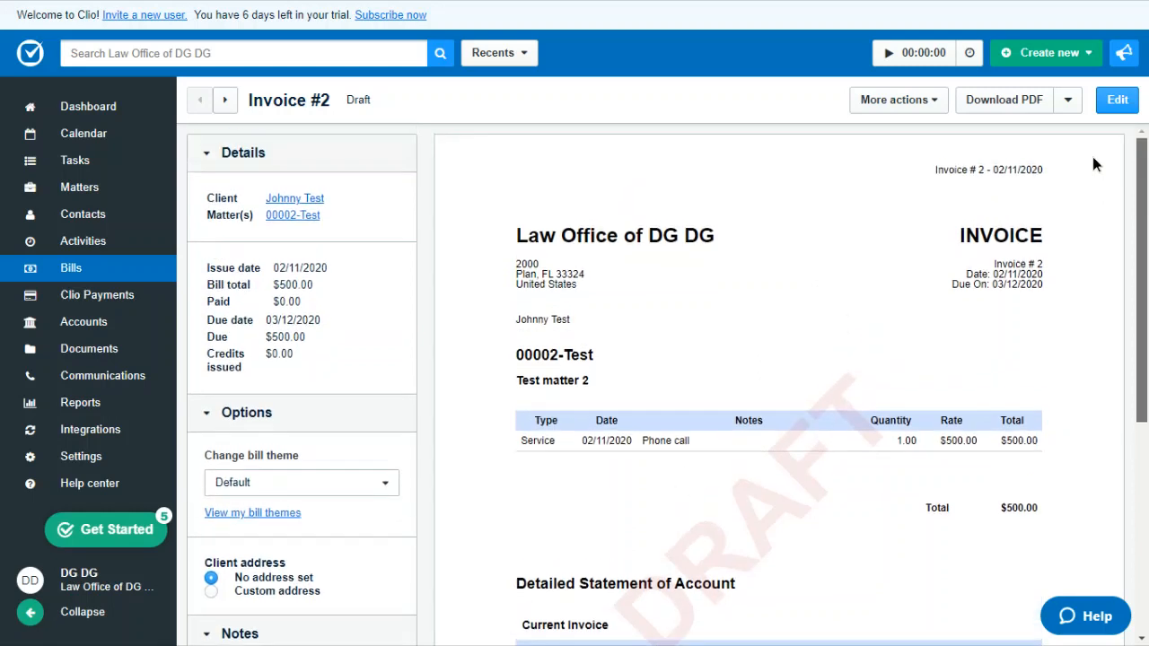
pyautogui.click(361, 481)
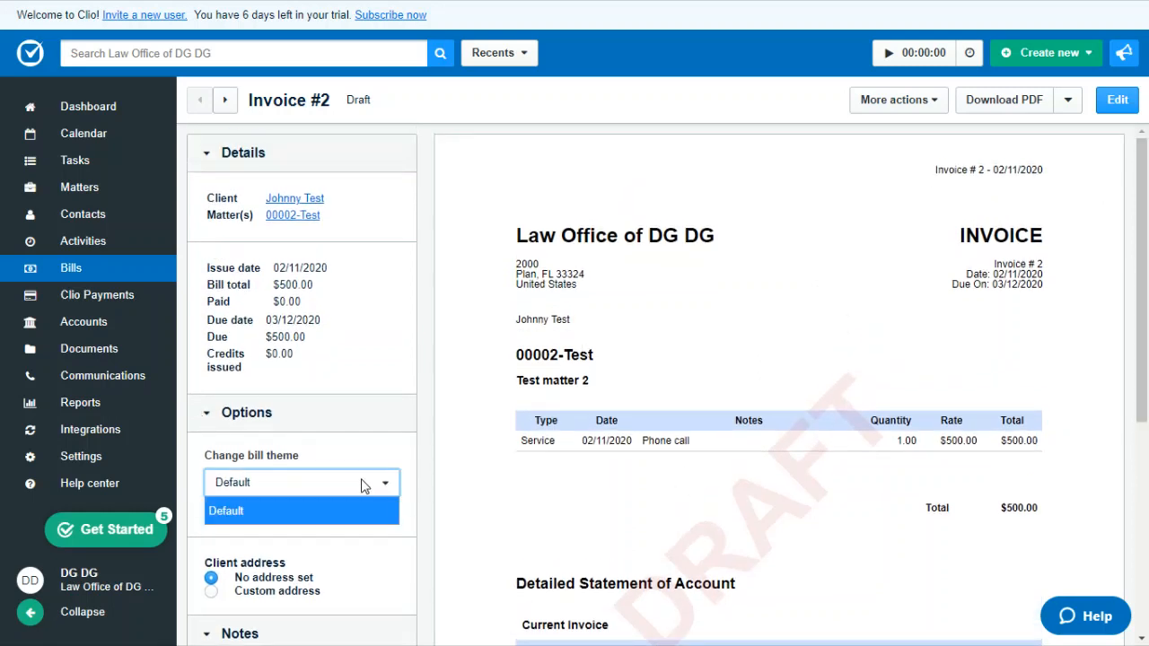
pyautogui.click(386, 483)
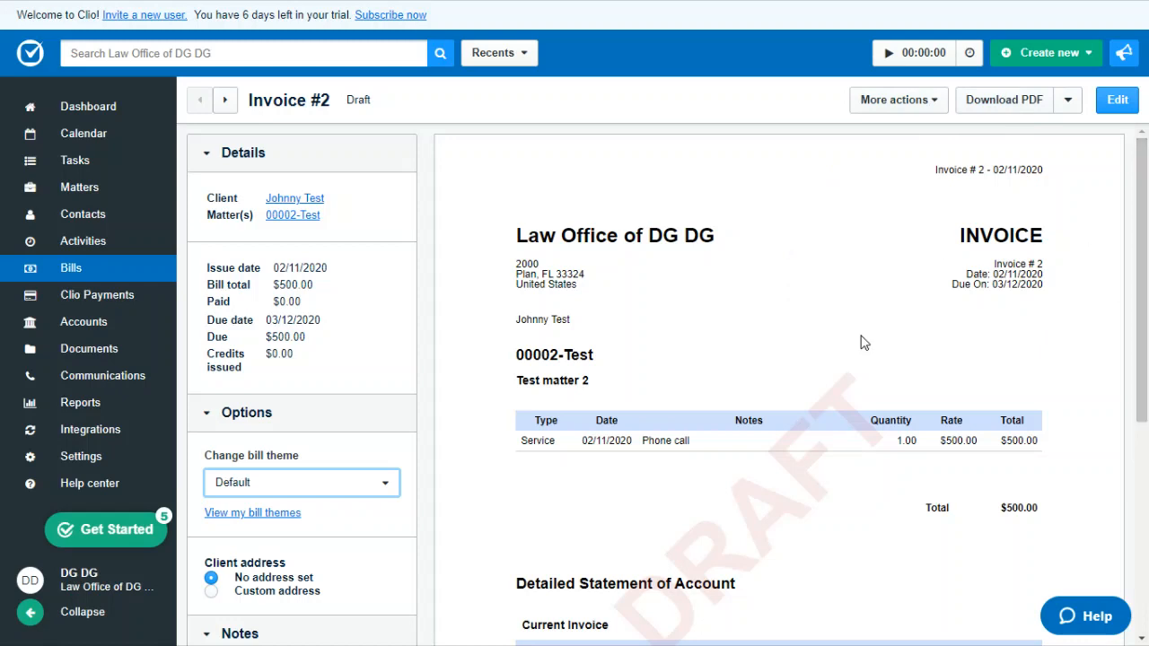
# Step: Approve the draft invoice without applying trust funds, and review the approved bill with its payments section and statement of account
pyautogui.click(933, 102)
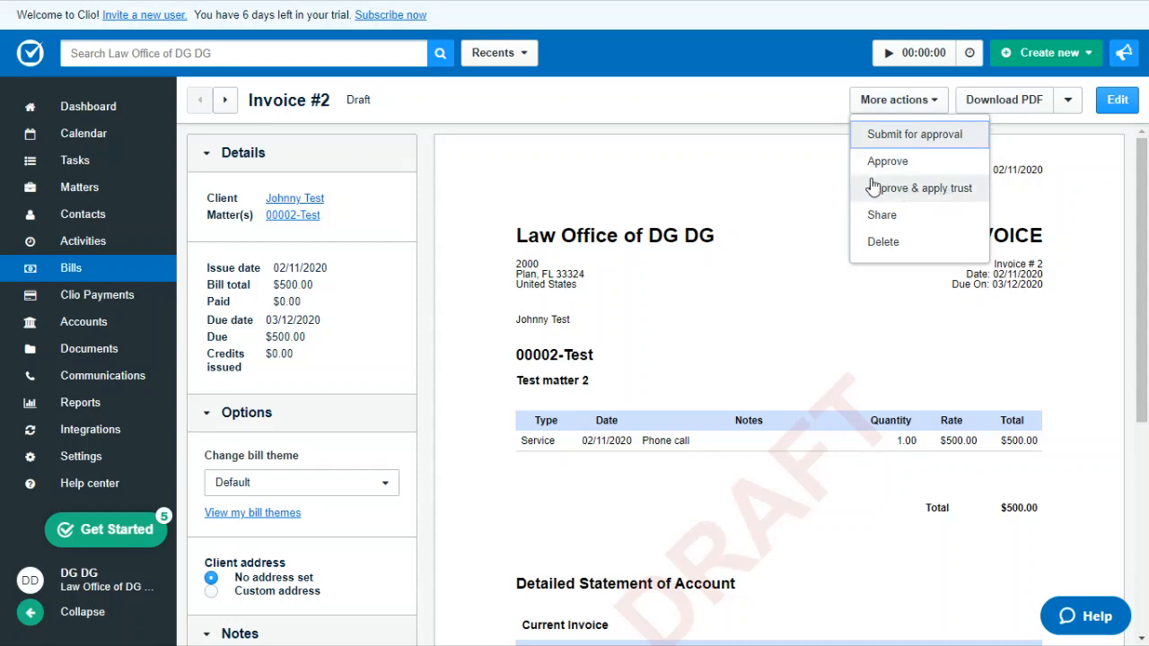
pyautogui.click(916, 162)
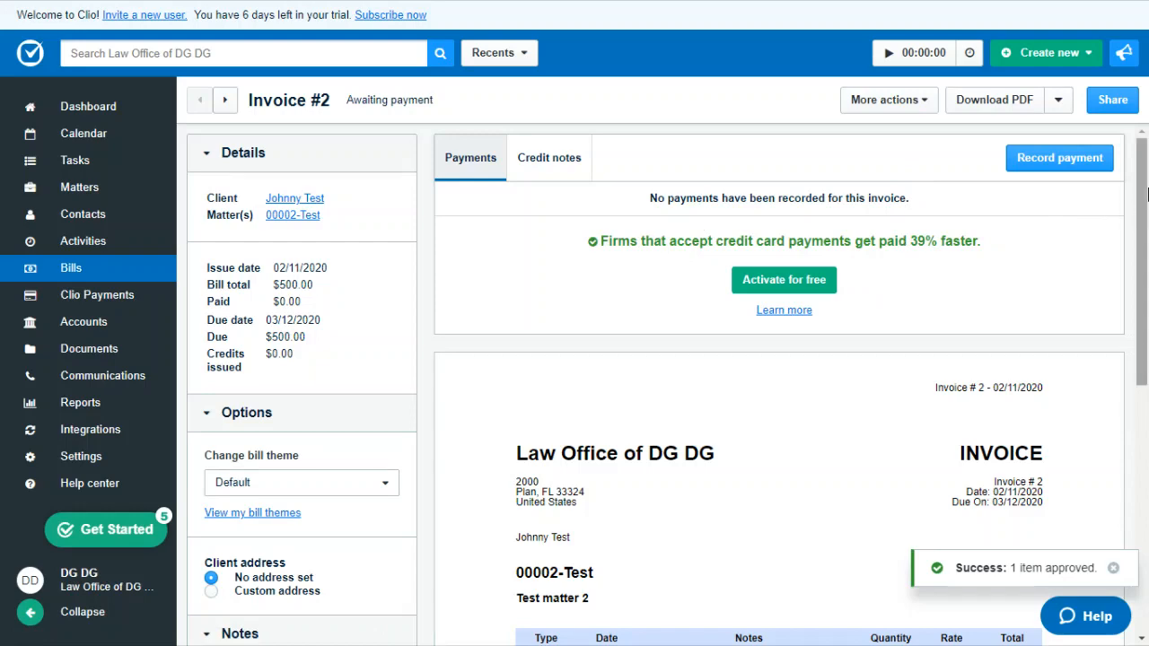
pyautogui.scroll(-1, 902, 236)
pyautogui.scroll(-5, 1130, 290)
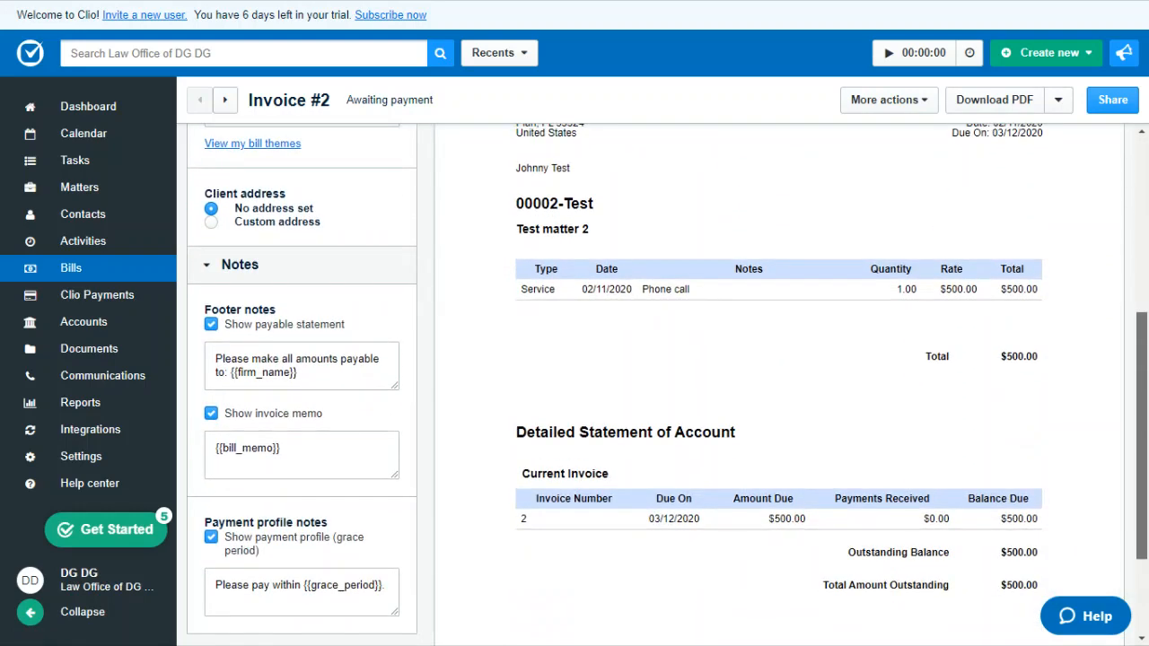
pyautogui.scroll(3, 1130, 290)
pyautogui.scroll(3, 1129, 290)
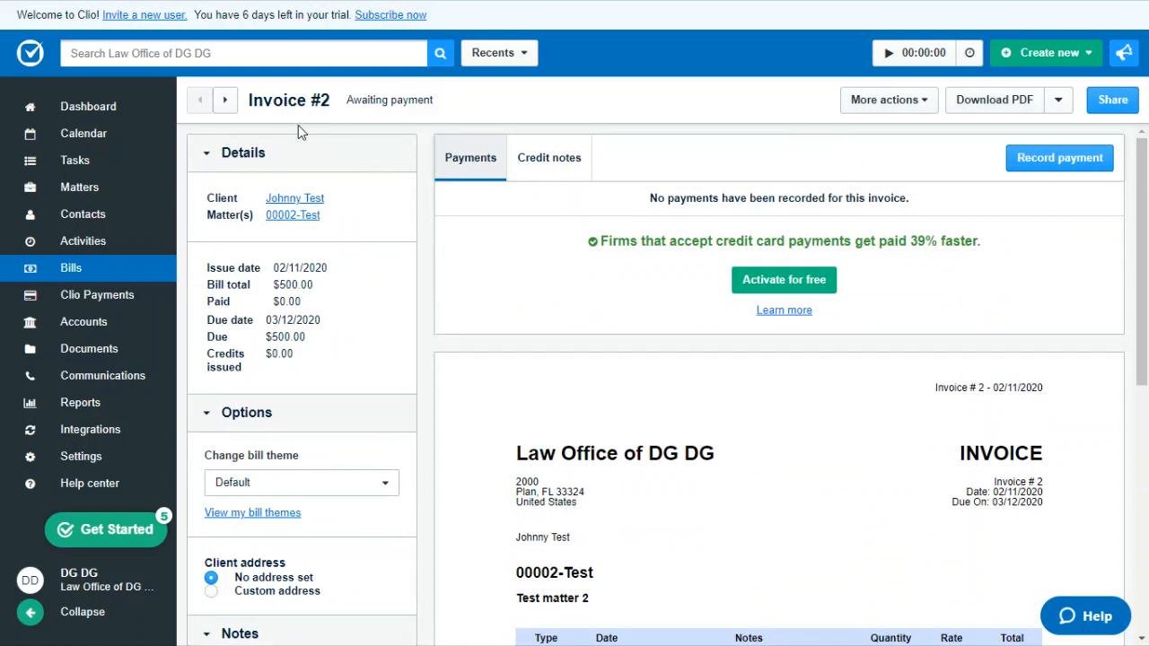
# Step: Return to the Personal Dashboard
pyautogui.click(93, 109)
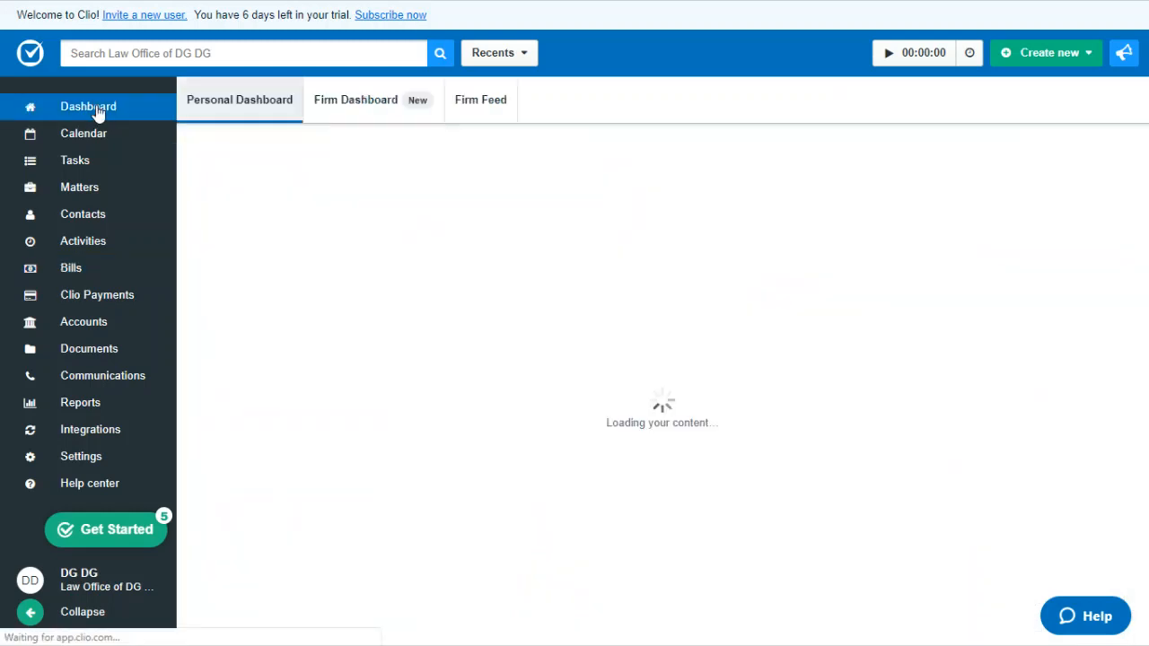